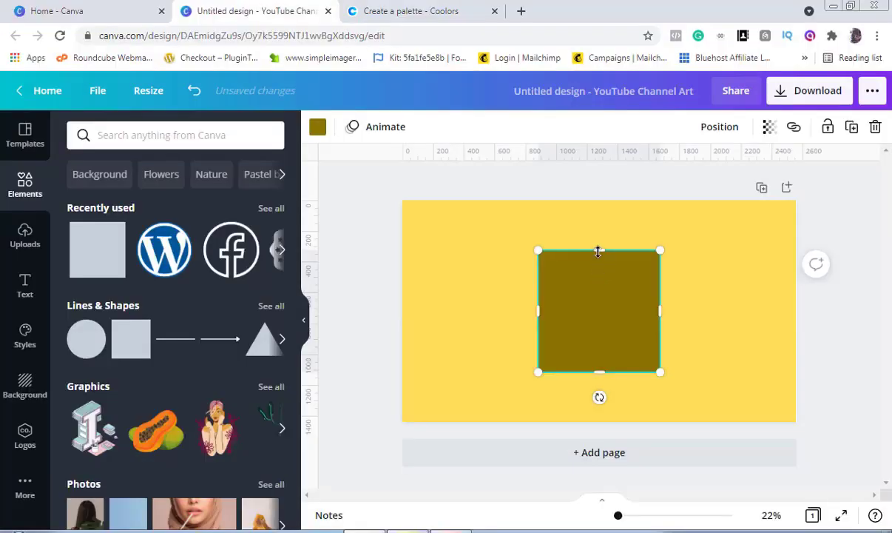
Step: Resize the brown square into a wide horizontal rectangle 425 px high and centre it on the yellow background
{"action": "left_click_drag", "start_coordinate": [598, 251], "coordinate": [595, 305]}
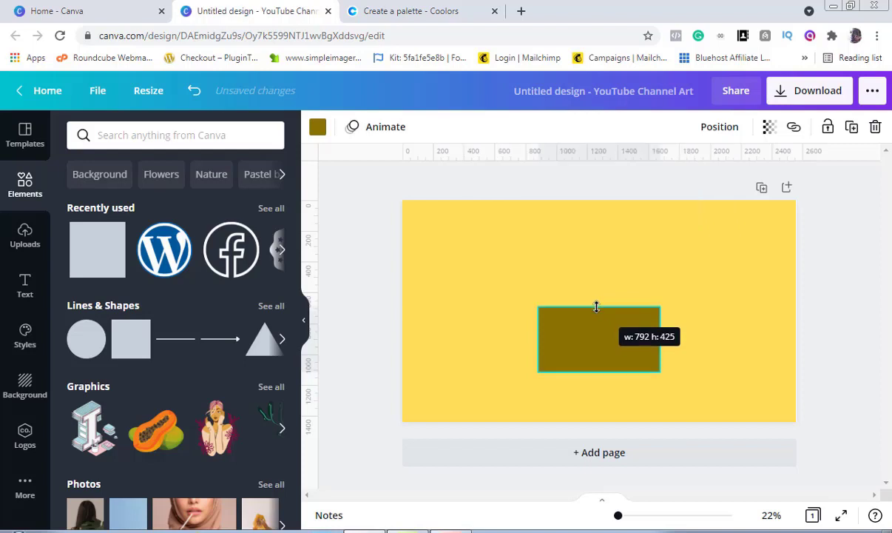
{"action": "left_click_drag", "start_coordinate": [596, 339], "coordinate": [619, 289]}
{"action": "left_click_drag", "start_coordinate": [628, 249], "coordinate": [611, 297]}
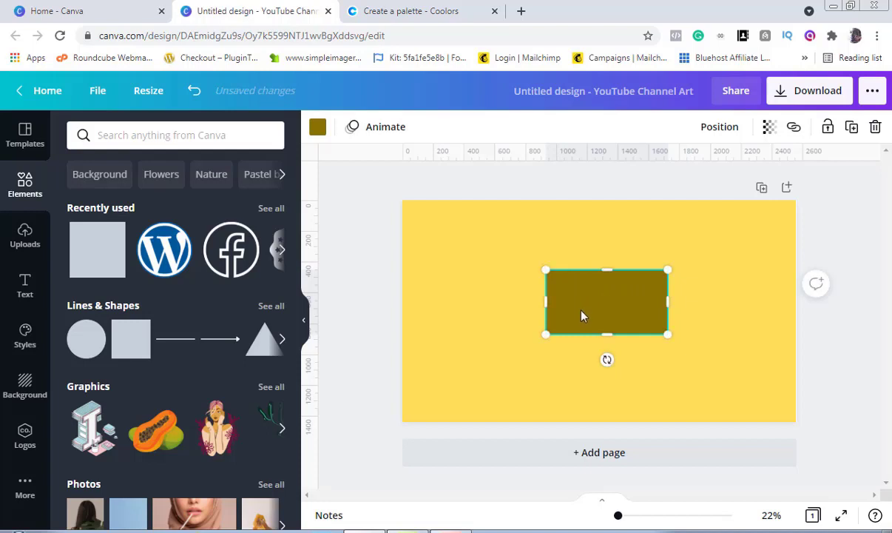
{"action": "left_click_drag", "start_coordinate": [542, 301], "coordinate": [475, 298]}
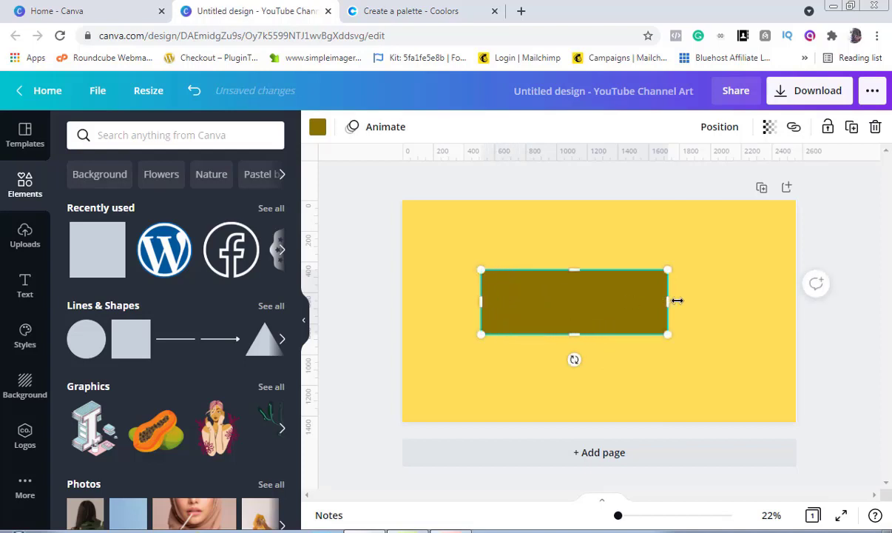
{"action": "left_click_drag", "start_coordinate": [669, 300], "coordinate": [722, 301]}
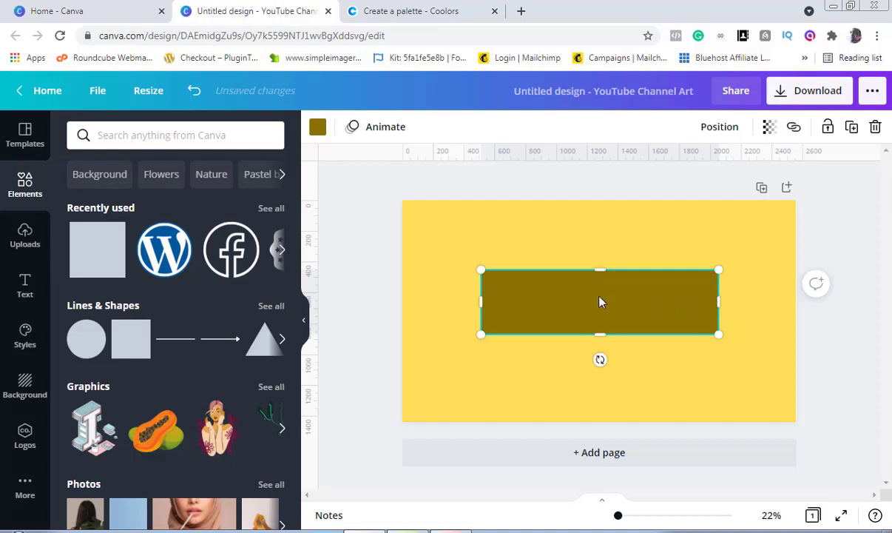
{"action": "left_click_drag", "start_coordinate": [600, 300], "coordinate": [602, 308]}
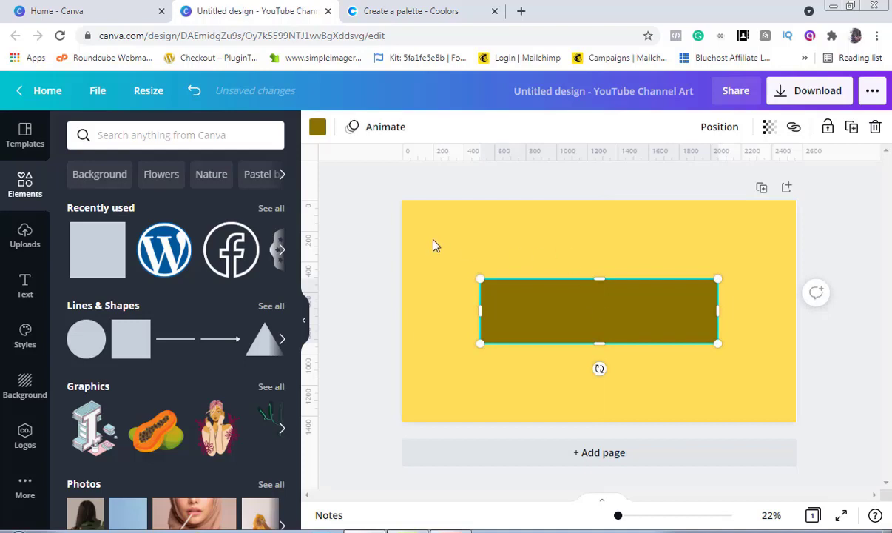
Step: Add a second brown square, stretch it into a 425 px high rectangle wider than the first, and centre it over it
{"action": "left_click", "coordinate": [101, 252]}
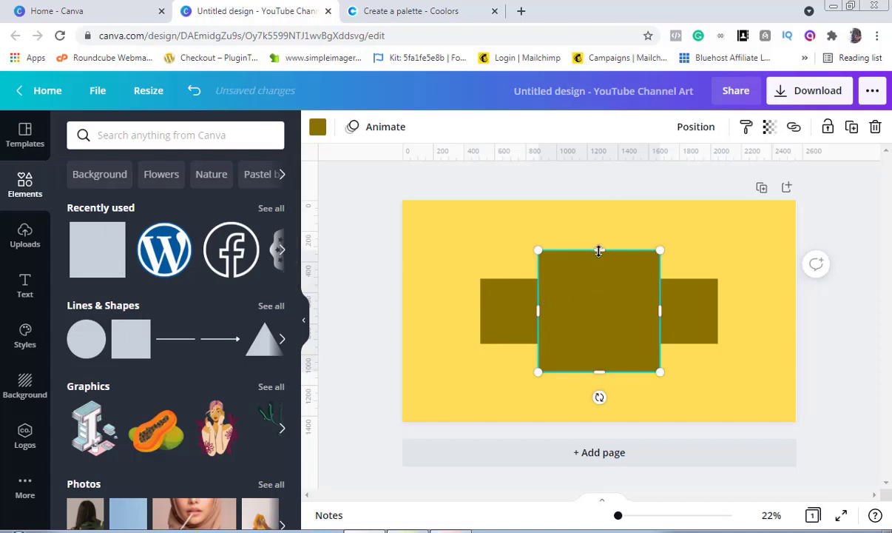
{"action": "left_click_drag", "start_coordinate": [597, 255], "coordinate": [602, 307]}
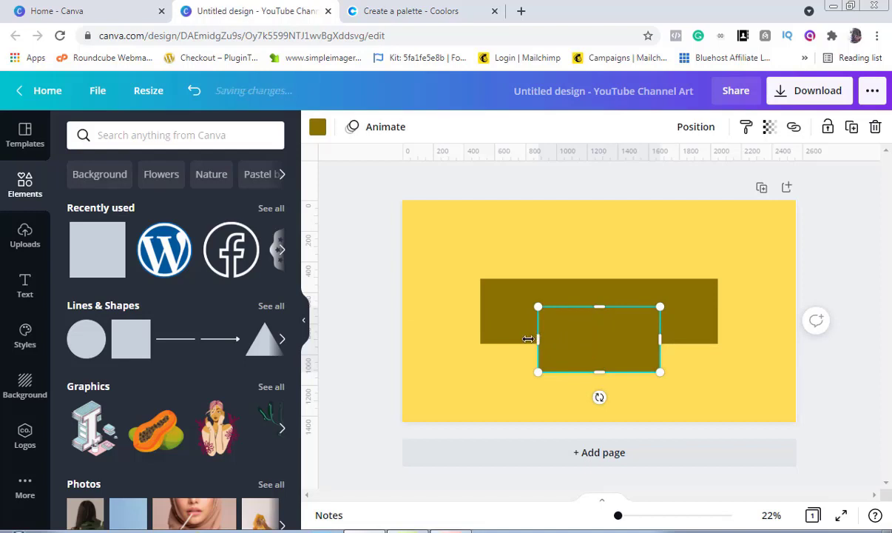
{"action": "left_click_drag", "start_coordinate": [538, 339], "coordinate": [423, 342]}
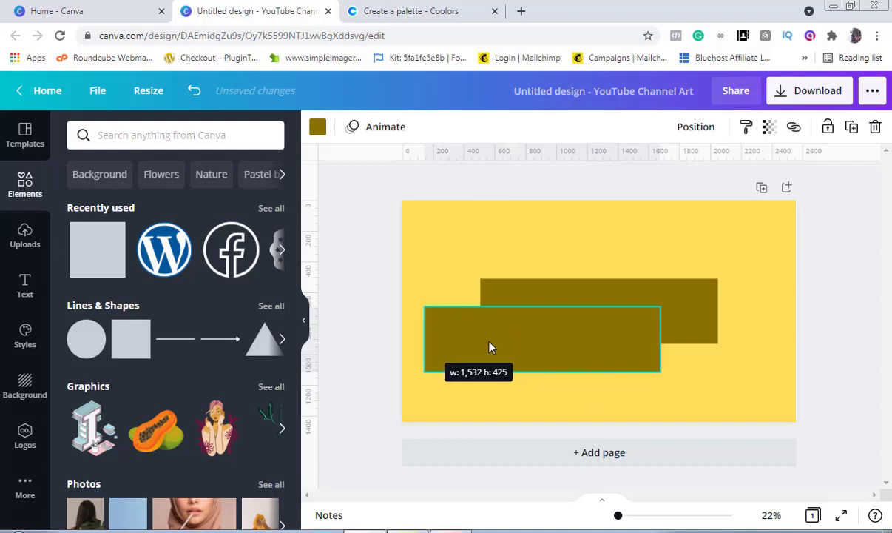
{"action": "left_click_drag", "start_coordinate": [662, 338], "coordinate": [714, 337]}
{"action": "left_click_drag", "start_coordinate": [580, 349], "coordinate": [612, 316]}
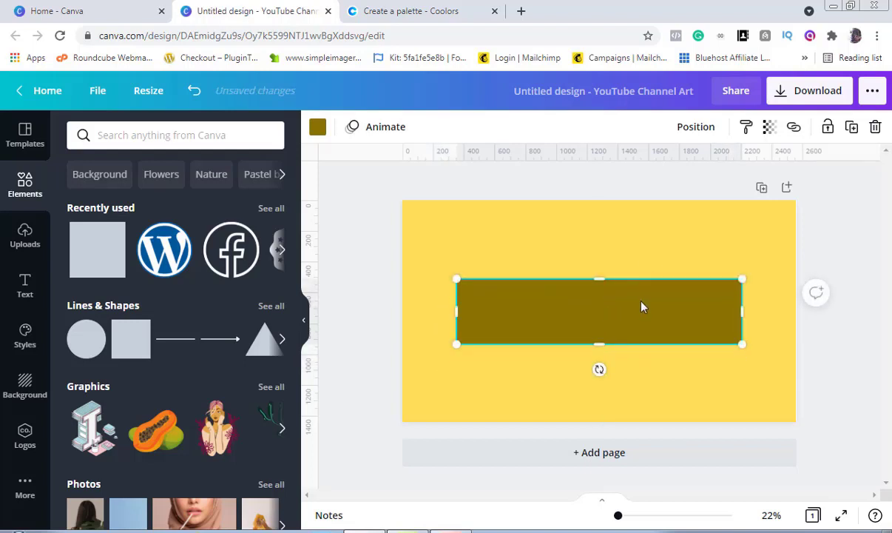
Step: Set the transparency of the wider rectangle to 61
{"action": "left_click", "coordinate": [771, 128]}
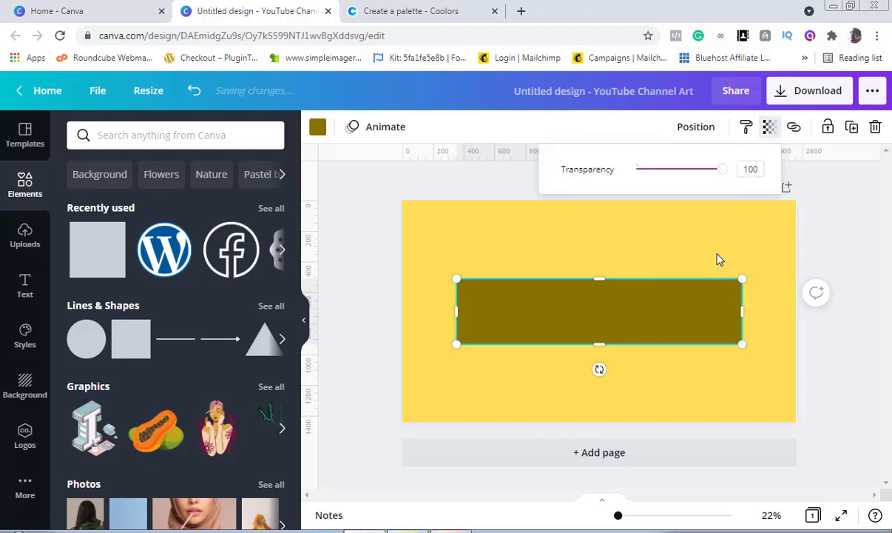
{"action": "left_click_drag", "start_coordinate": [725, 176], "coordinate": [691, 181]}
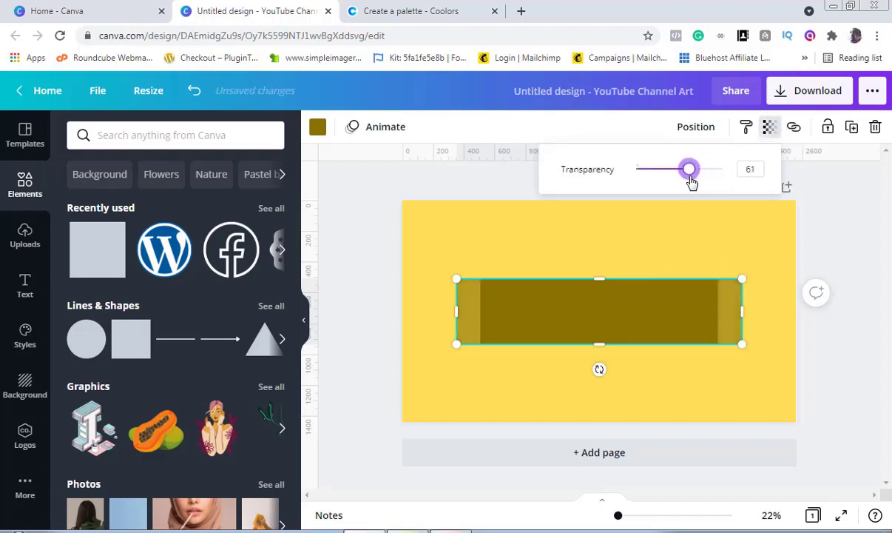
{"action": "left_click", "coordinate": [724, 234]}
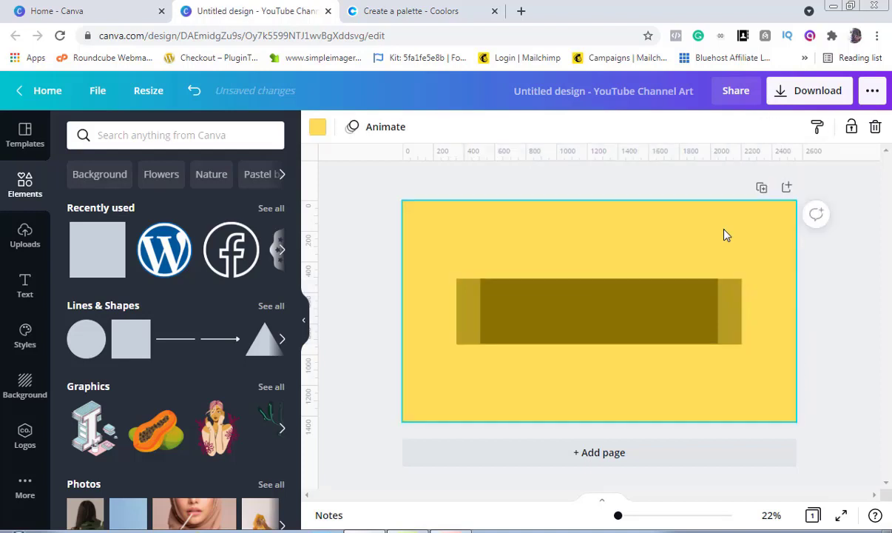
Step: Hide the rulers and show them again
{"action": "left_click", "coordinate": [98, 96]}
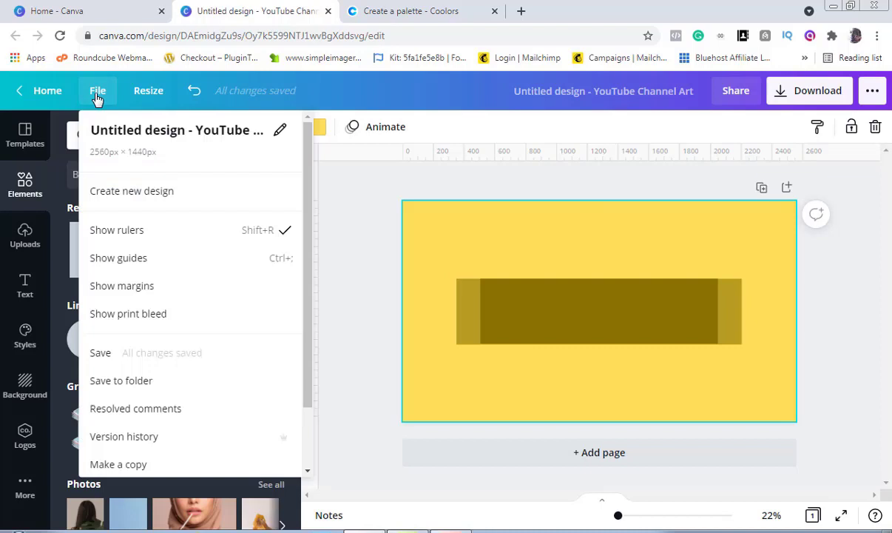
{"action": "left_click", "coordinate": [150, 242]}
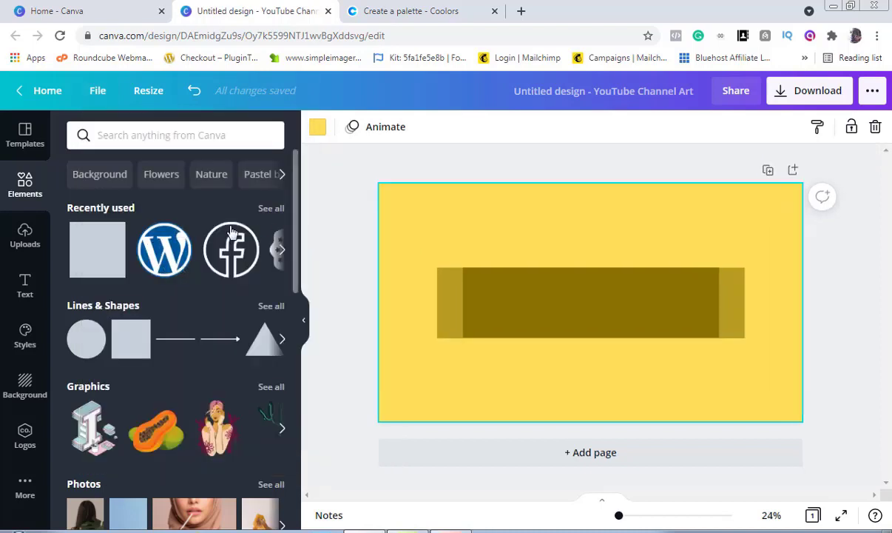
{"action": "left_click", "coordinate": [100, 95]}
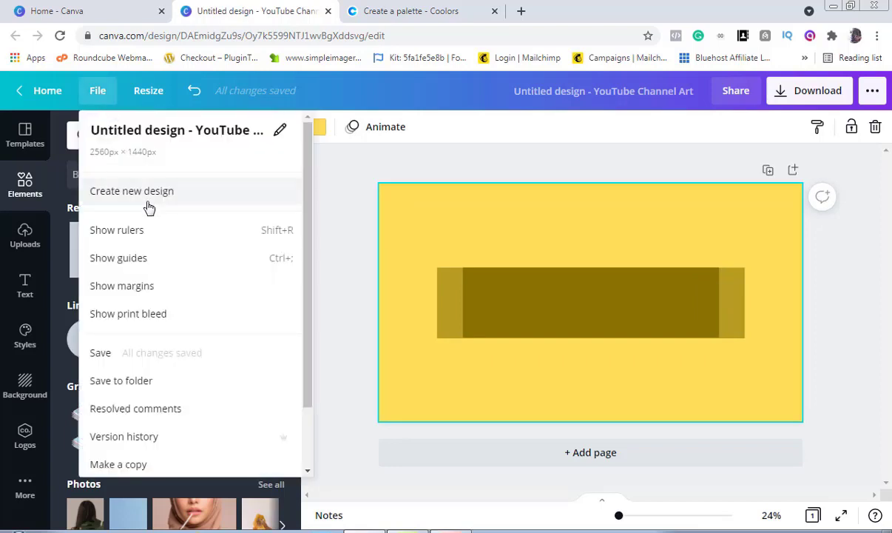
{"action": "left_click", "coordinate": [149, 232]}
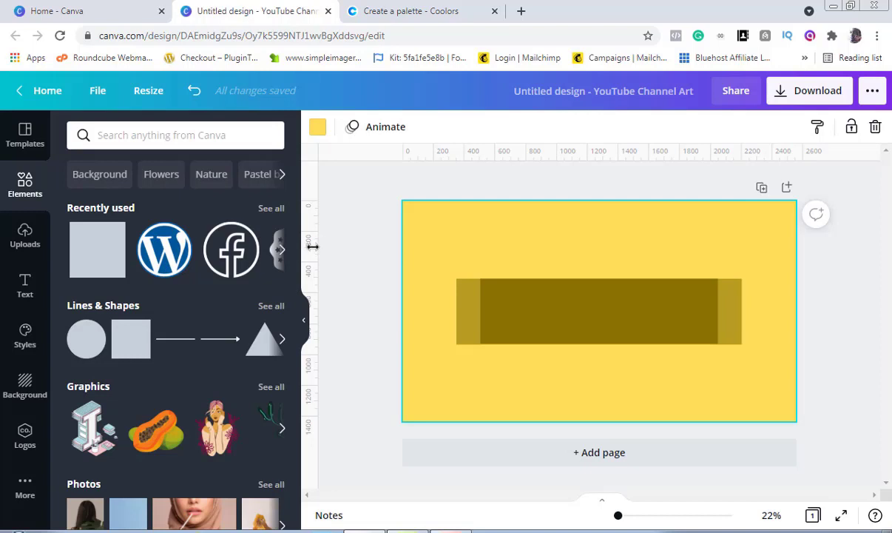
Step: Place four vertical guides along the left and right edges of both brown rectangles
{"action": "left_click_drag", "start_coordinate": [309, 243], "coordinate": [456, 243]}
{"action": "left_click_drag", "start_coordinate": [322, 257], "coordinate": [480, 261]}
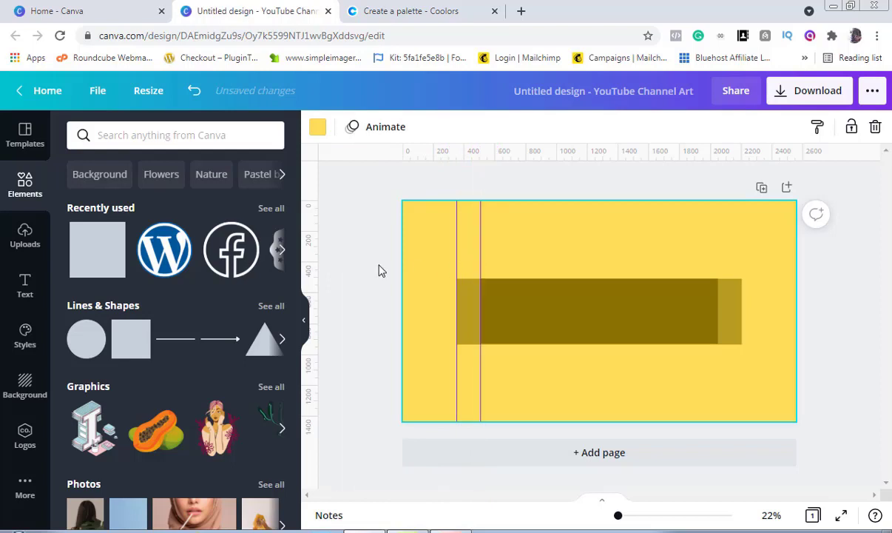
{"action": "left_click_drag", "start_coordinate": [319, 255], "coordinate": [719, 265]}
{"action": "left_click_drag", "start_coordinate": [313, 240], "coordinate": [741, 277]}
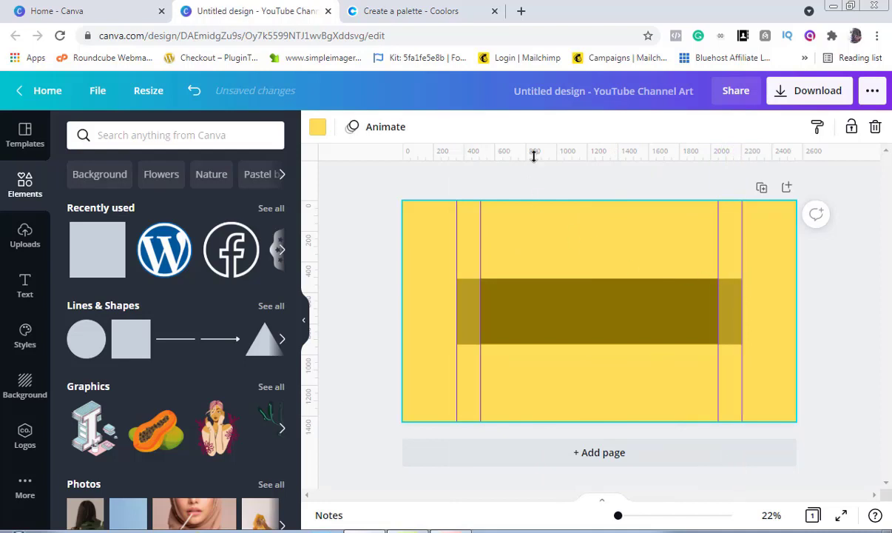
Step: Place two horizontal guides along the bottom and top edges of the brown rectangles
{"action": "left_click_drag", "start_coordinate": [533, 155], "coordinate": [529, 342]}
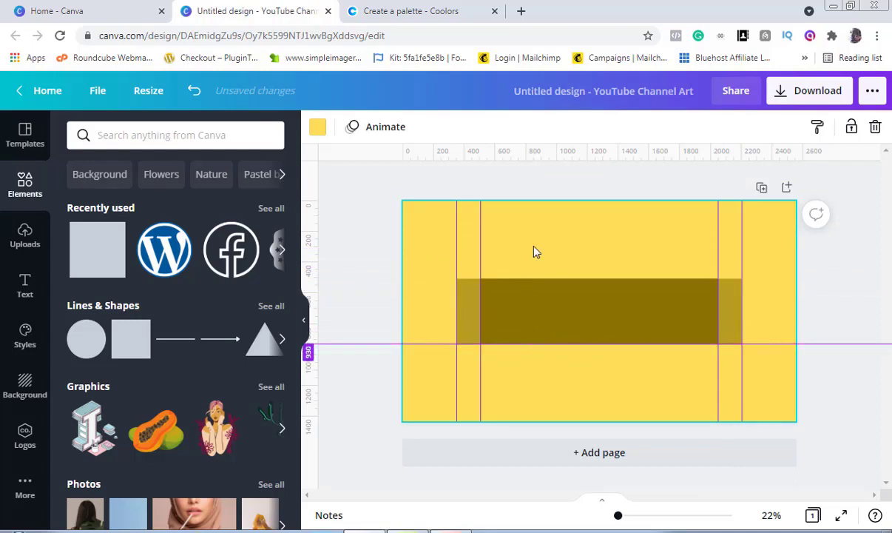
{"action": "left_click_drag", "start_coordinate": [551, 170], "coordinate": [555, 277]}
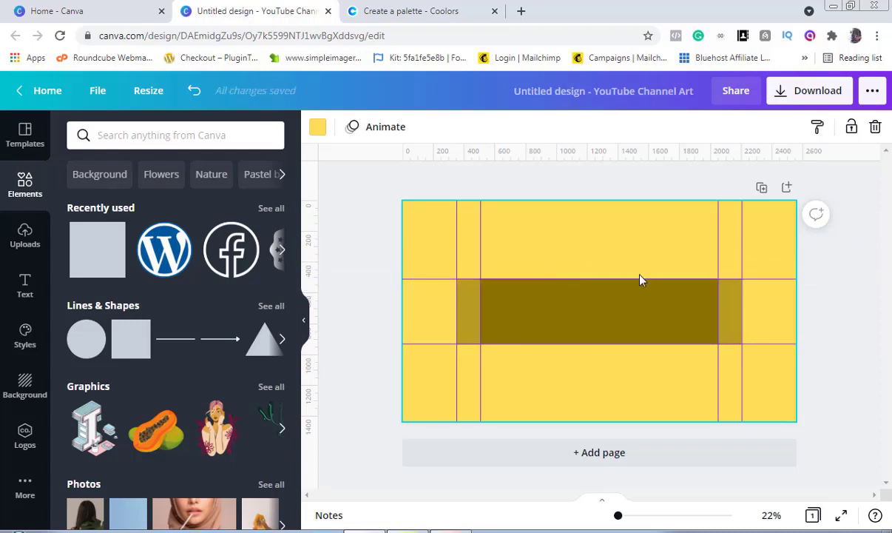
{"action": "left_click", "coordinate": [578, 190]}
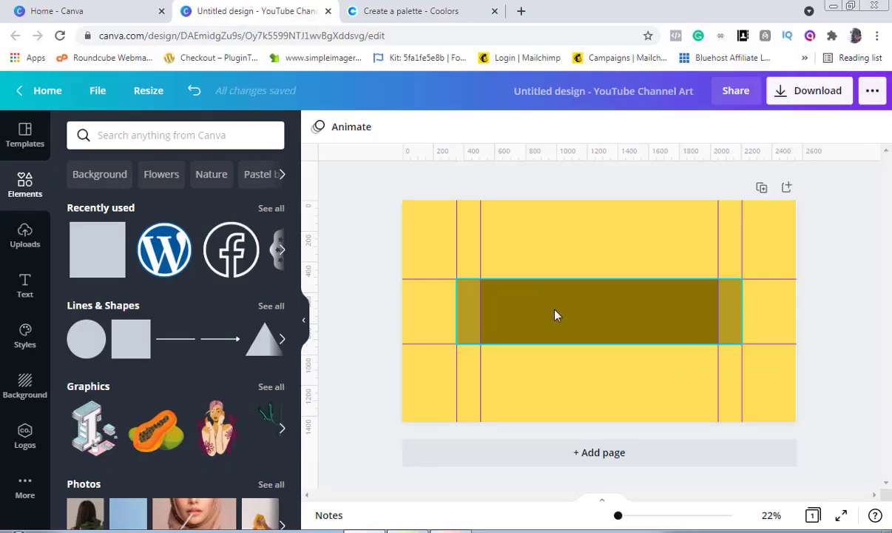
Step: Delete both brown rectangles, leaving only the guides on the yellow background
{"action": "left_click", "coordinate": [557, 315]}
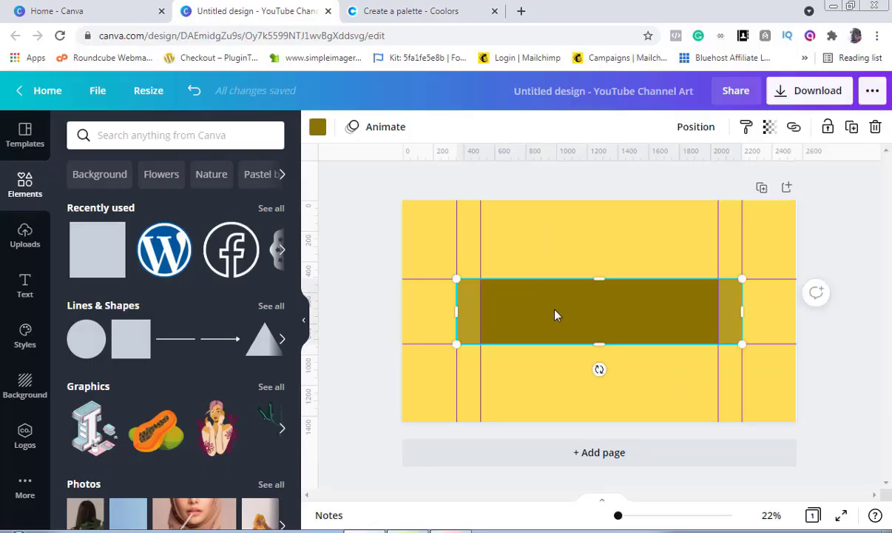
{"action": "key", "text": "Delete"}
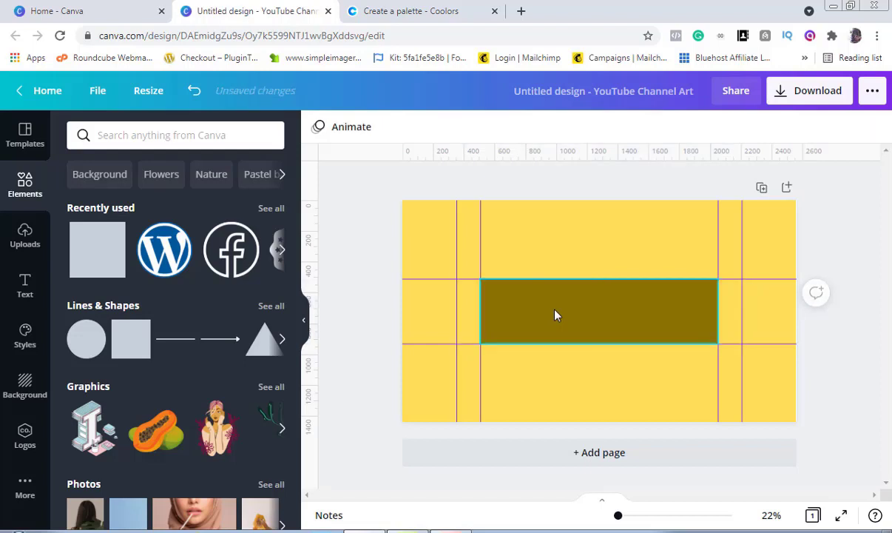
{"action": "left_click", "coordinate": [603, 316]}
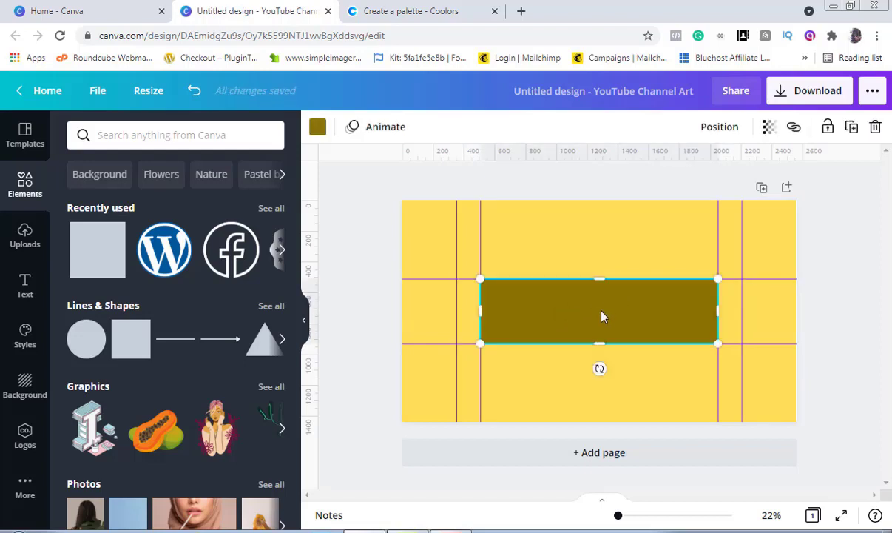
{"action": "key", "text": "Delete"}
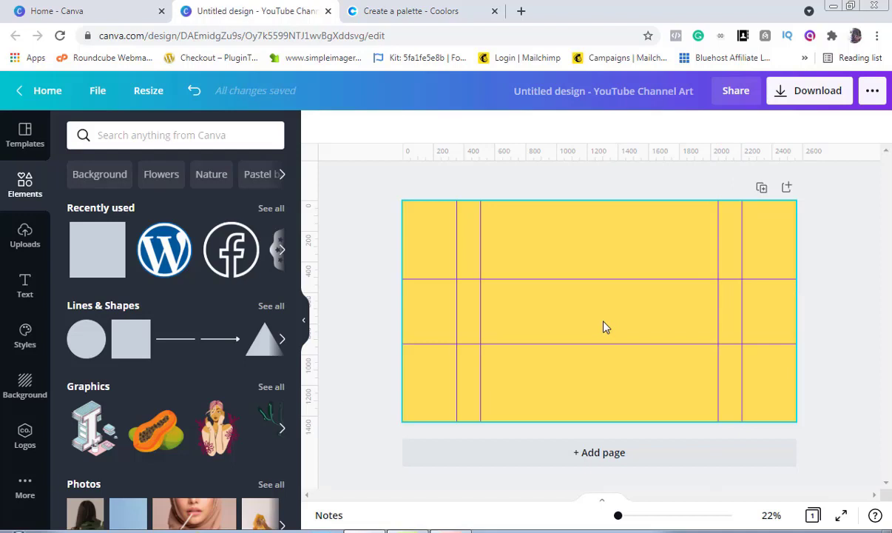
Step: Add a heading reading "Marketing Tools For Creative Entrepreneurs" to the page
{"action": "left_click", "coordinate": [26, 294]}
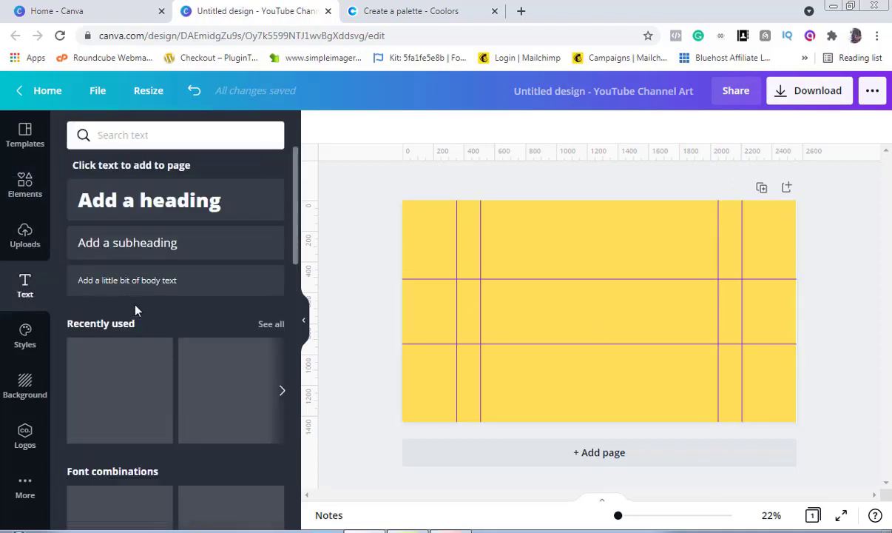
{"action": "left_click", "coordinate": [172, 212]}
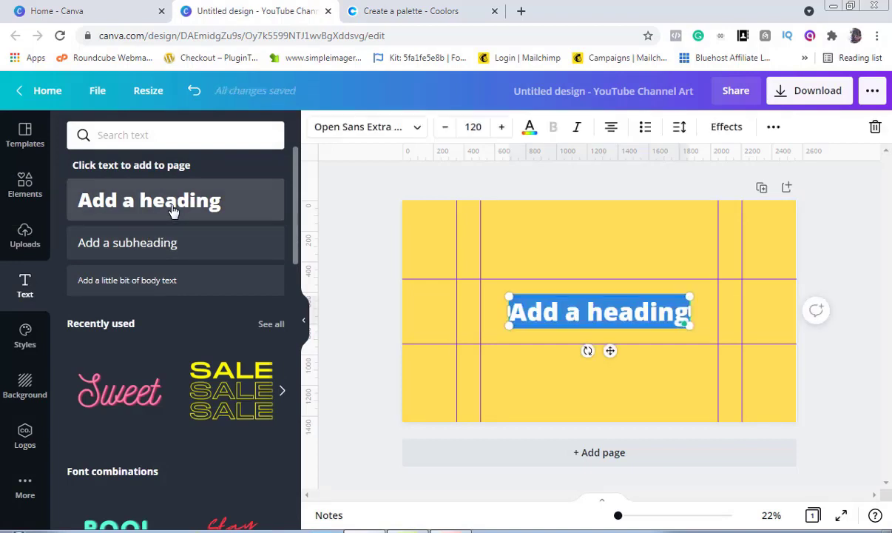
{"action": "type", "text": "Marketing Tools For Creative Entrepreneurs"}
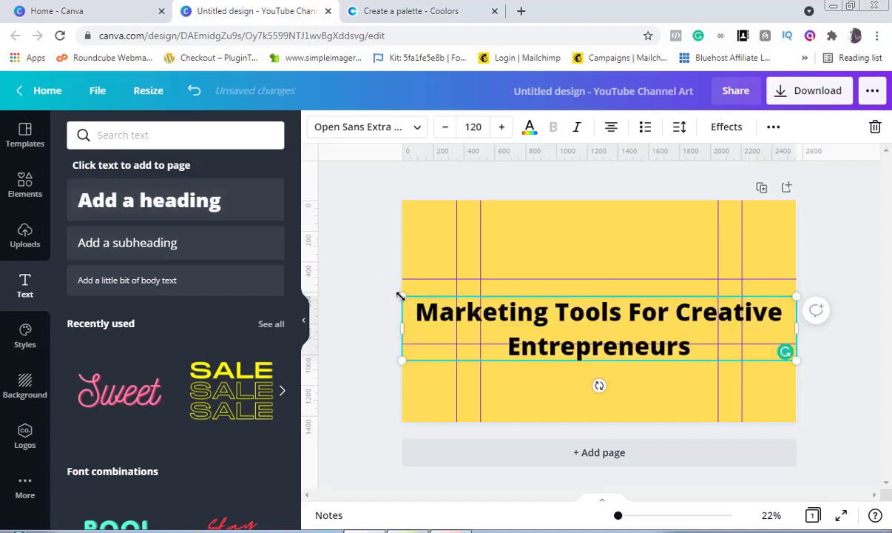
Step: Shrink the heading to font size 49.6 and move it inside the guides, just below the upper horizontal guide
{"action": "left_click_drag", "start_coordinate": [399, 296], "coordinate": [611, 356]}
{"action": "left_click_drag", "start_coordinate": [719, 385], "coordinate": [613, 338]}
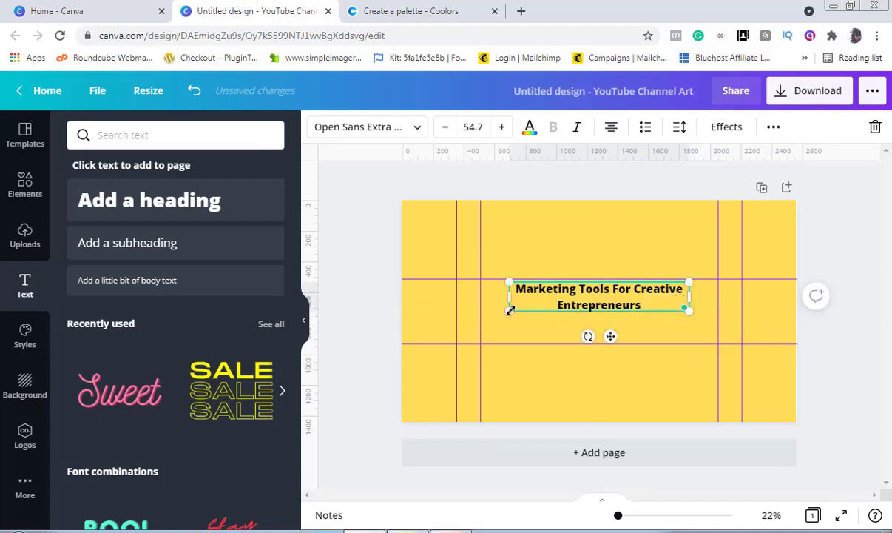
{"action": "left_click_drag", "start_coordinate": [510, 311], "coordinate": [527, 306]}
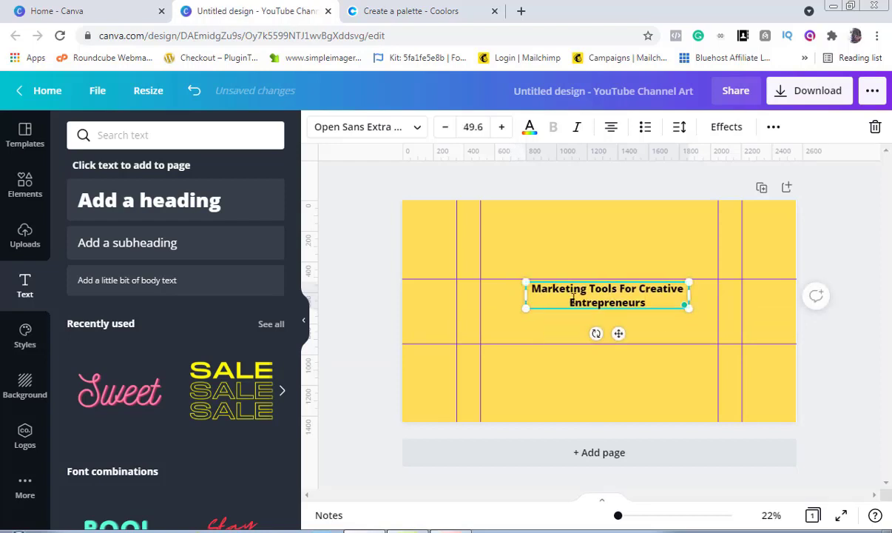
{"action": "left_click", "coordinate": [541, 329]}
Step: Try the Archivo Black, Intro Rust and Horizon fonts on the heading in turn, and align it to the upper horizontal guide
{"action": "left_click", "coordinate": [570, 305]}
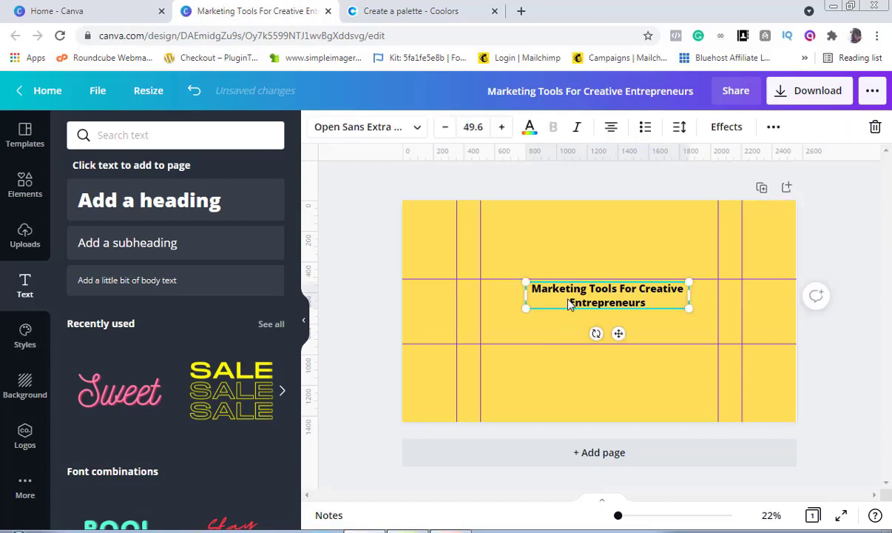
{"action": "left_click", "coordinate": [416, 130]}
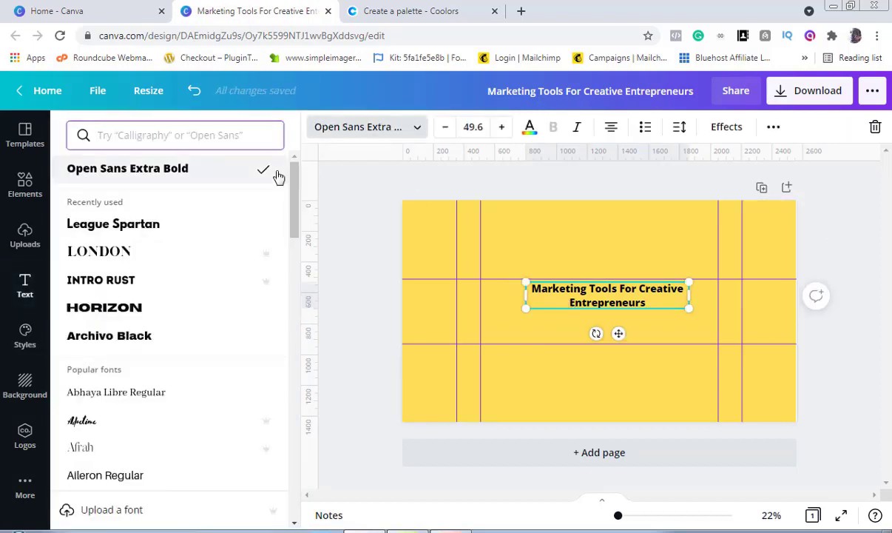
{"action": "left_click", "coordinate": [111, 335]}
{"action": "left_click_drag", "start_coordinate": [620, 317], "coordinate": [614, 316]}
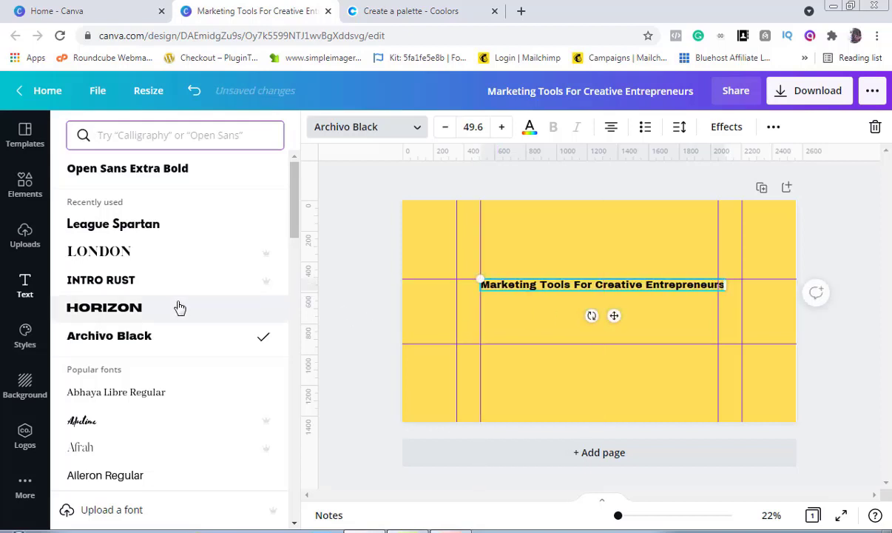
{"action": "left_click", "coordinate": [164, 286]}
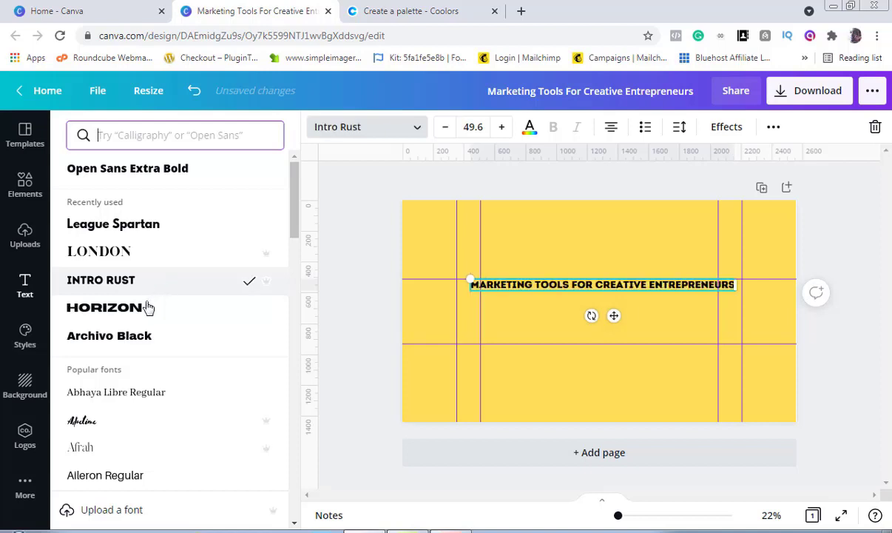
{"action": "left_click", "coordinate": [145, 310]}
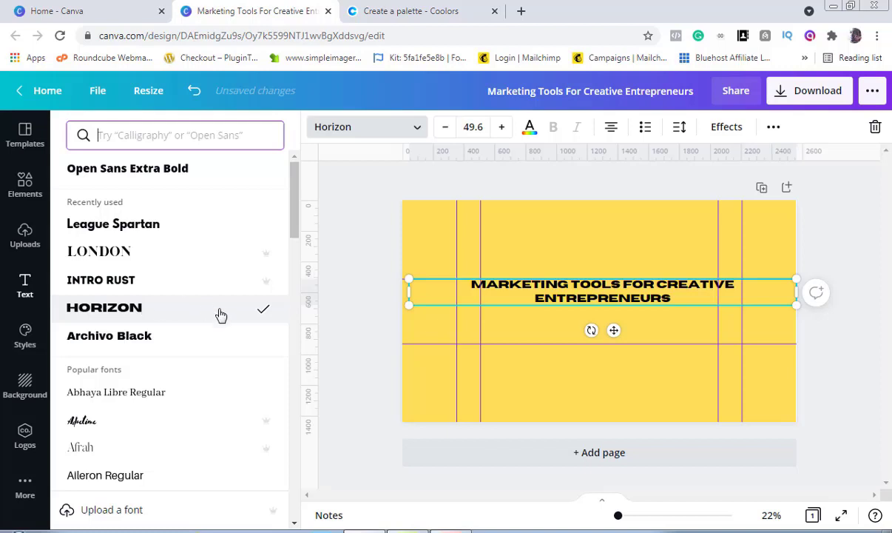
Step: Shrink the heading to font size 37.5 and centre it between the vertical guides, directly below the upper horizontal guide
{"action": "left_click_drag", "start_coordinate": [410, 278], "coordinate": [503, 287]}
{"action": "left_click_drag", "start_coordinate": [661, 331], "coordinate": [609, 324]}
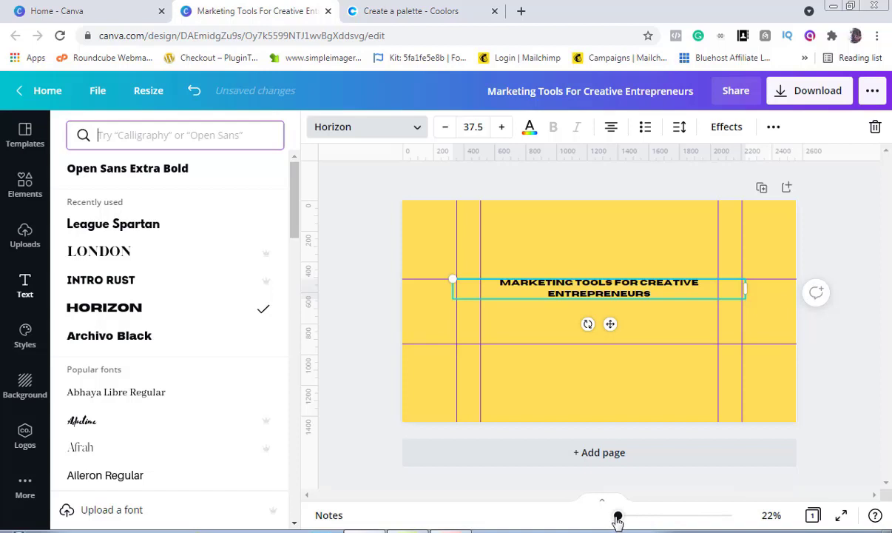
{"action": "left_click_drag", "start_coordinate": [618, 517], "coordinate": [621, 520]}
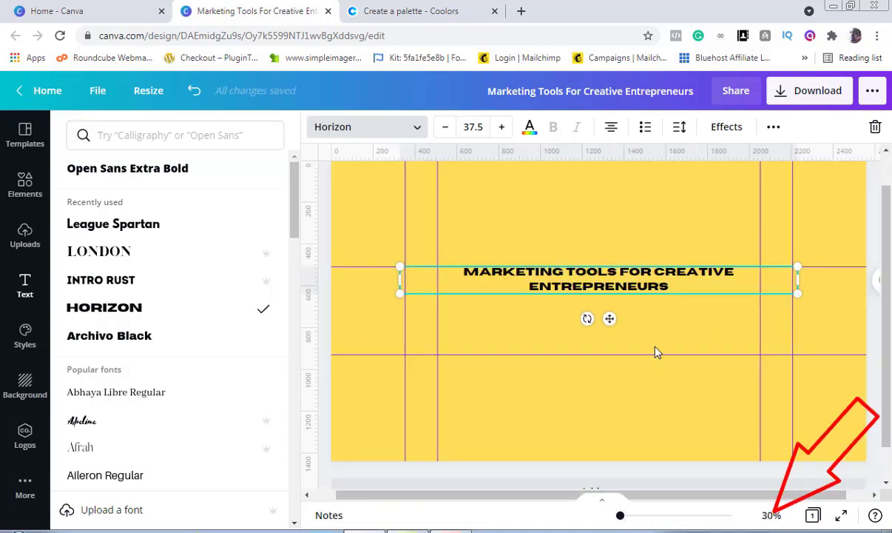
{"action": "left_click", "coordinate": [643, 242]}
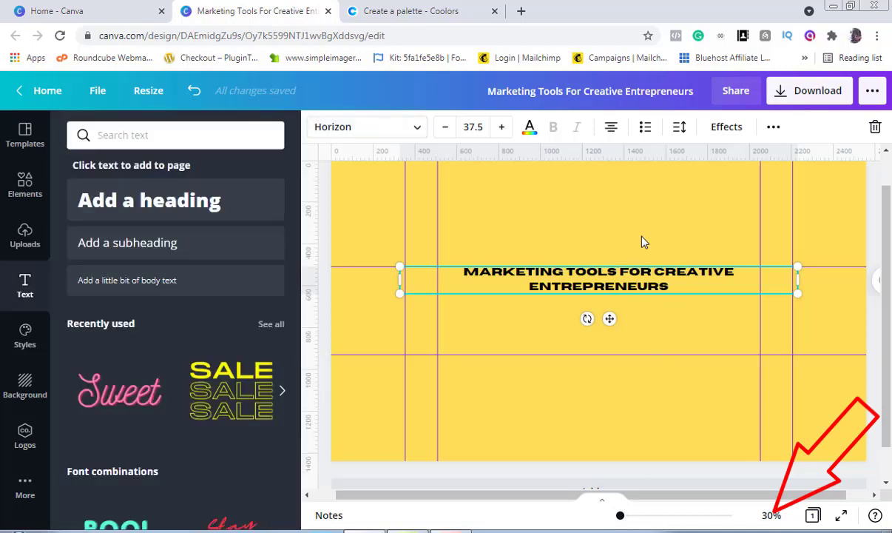
{"action": "left_click", "coordinate": [679, 333]}
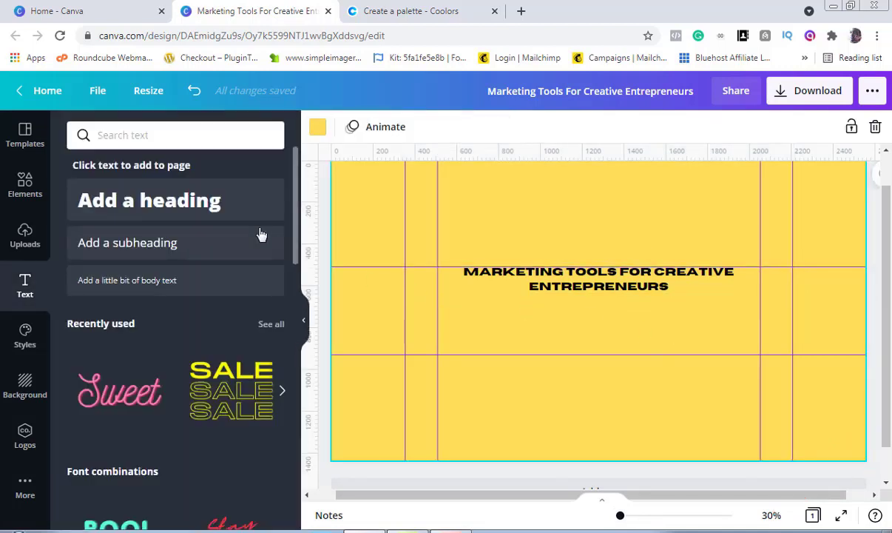
Step: Search the elements for "marketing" and add the round marketing graphic with the computer monitor to the page
{"action": "left_click", "coordinate": [31, 185]}
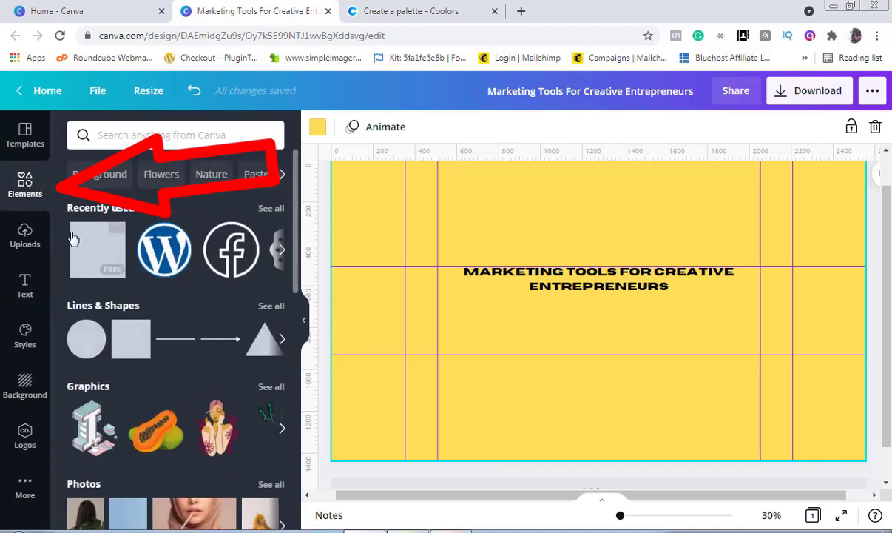
{"action": "left_click", "coordinate": [107, 135]}
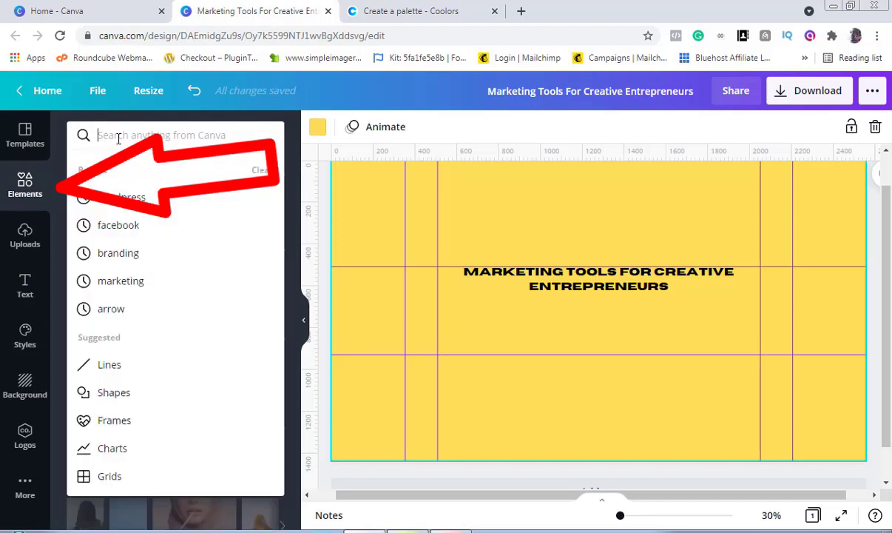
{"action": "type", "text": "marketing"}
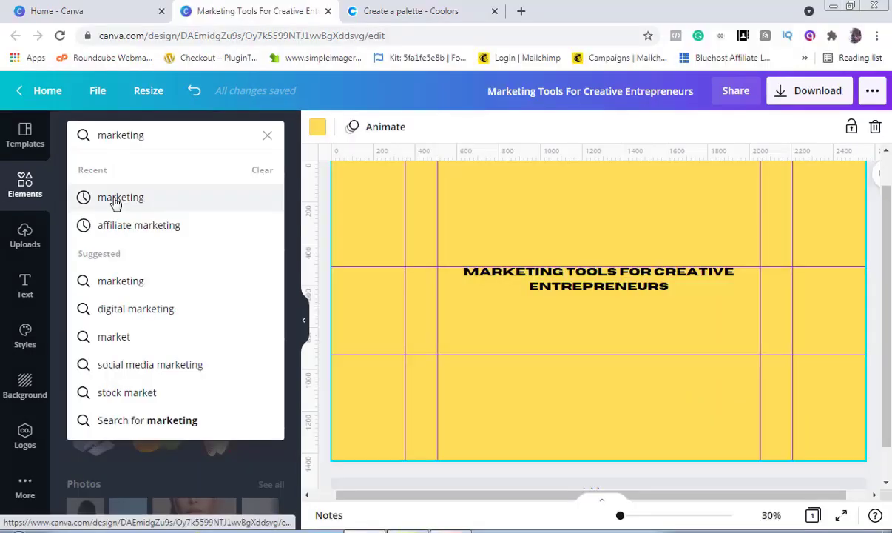
{"action": "left_click", "coordinate": [116, 198]}
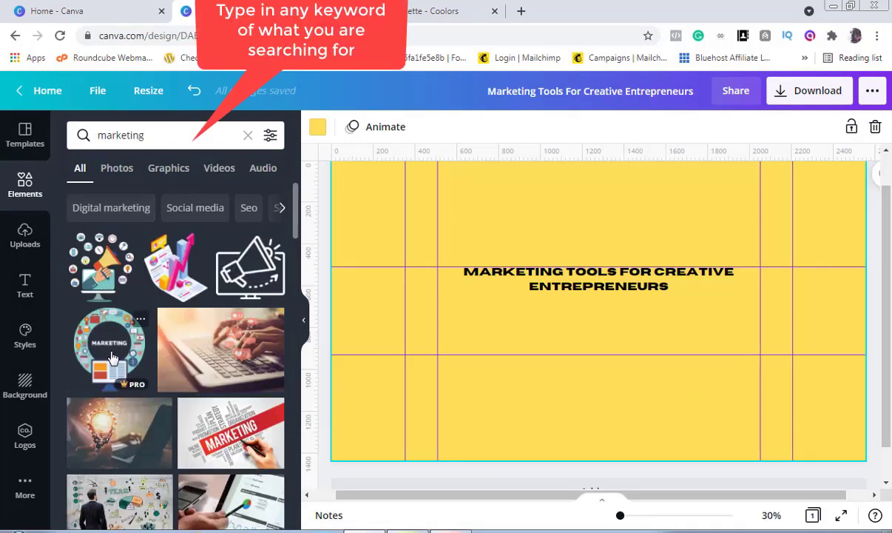
{"action": "left_click", "coordinate": [108, 353]}
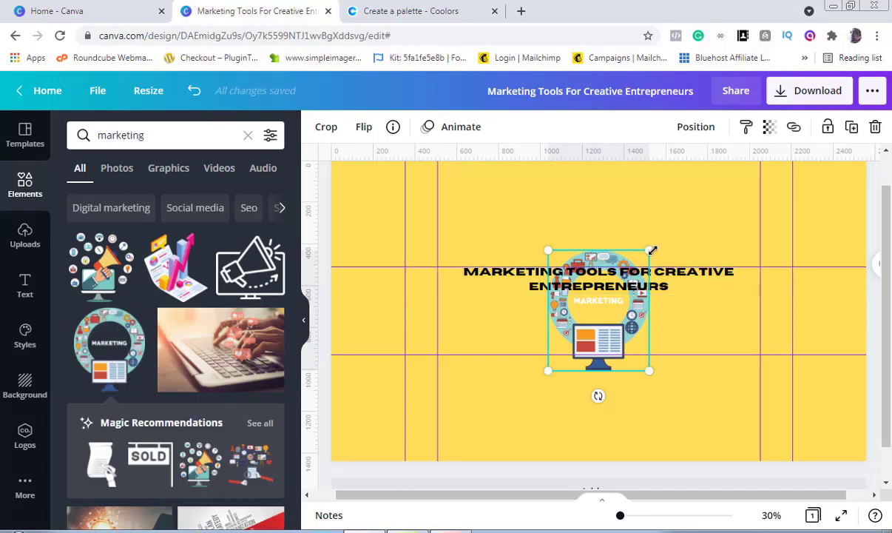
Step: Shrink the marketing graphic to a small icon and place it beside the inner left guide, just above the lower horizontal guide
{"action": "left_click_drag", "start_coordinate": [650, 250], "coordinate": [589, 342]}
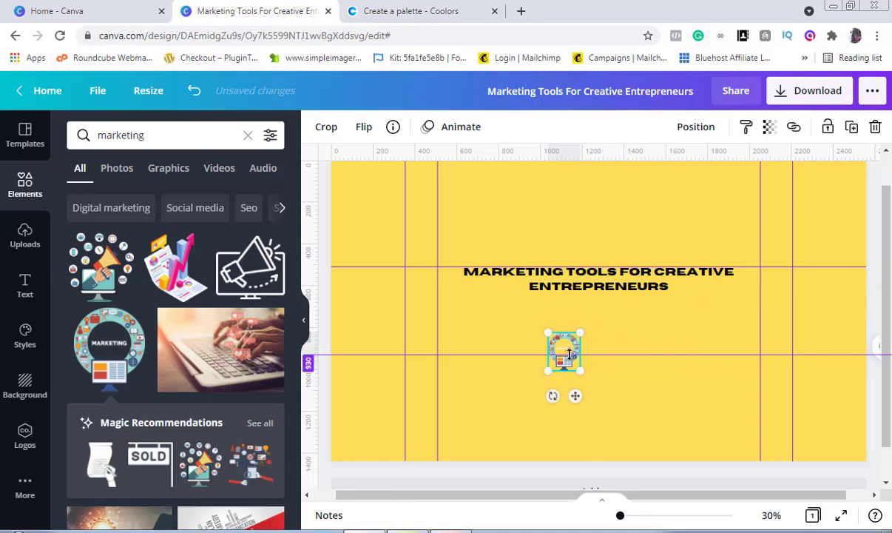
{"action": "left_click_drag", "start_coordinate": [569, 394], "coordinate": [477, 375]}
{"action": "left_click_drag", "start_coordinate": [483, 308], "coordinate": [476, 323]}
{"action": "left_click_drag", "start_coordinate": [472, 375], "coordinate": [473, 370]}
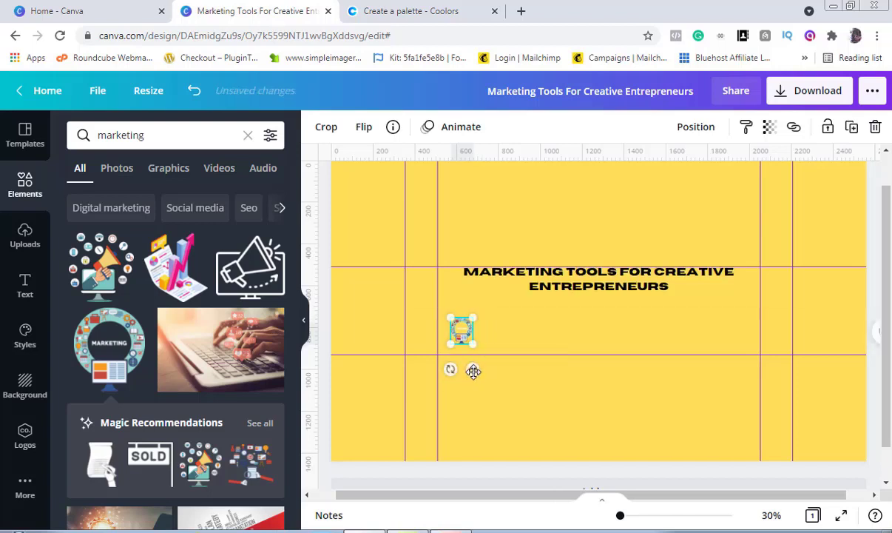
{"action": "left_click", "coordinate": [525, 348]}
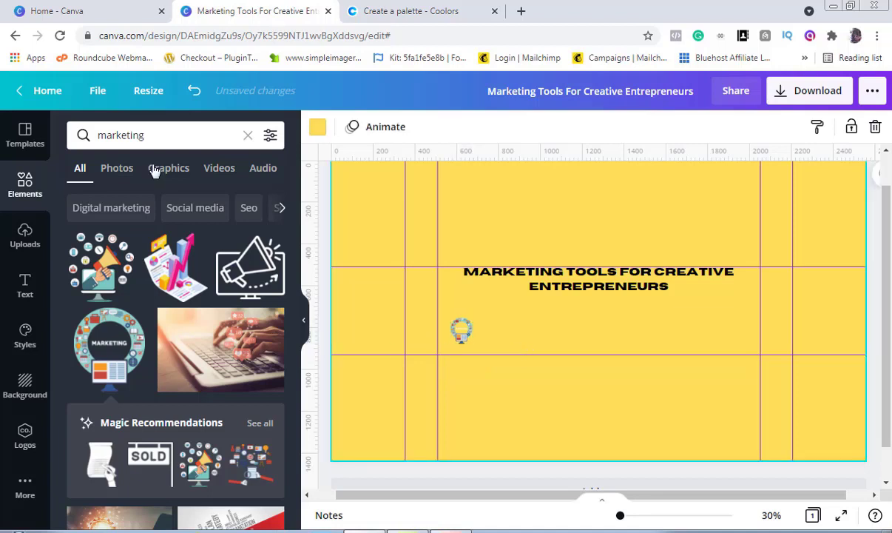
Step: Search the elements for "branding", add the black BRAND badge, and shrink it to an icon level with the marketing graphic
{"action": "left_click", "coordinate": [135, 136]}
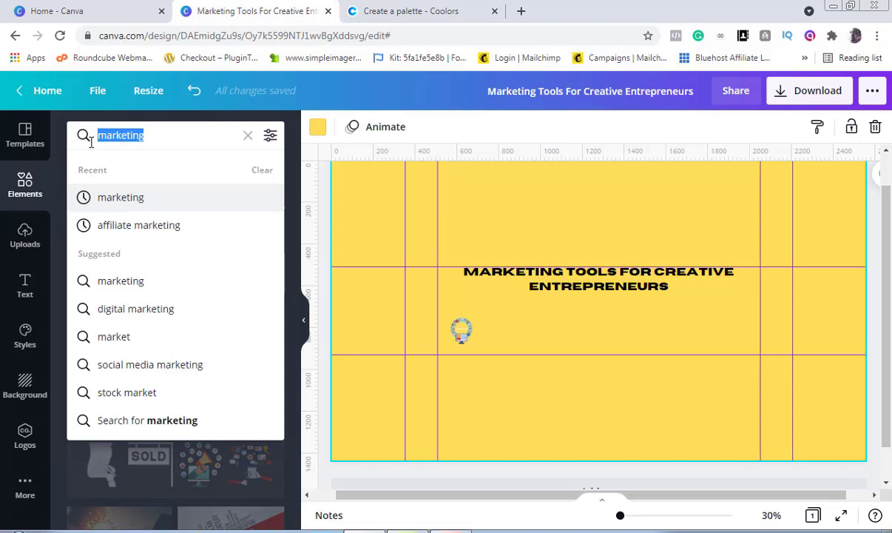
{"action": "type", "text": "branding"}
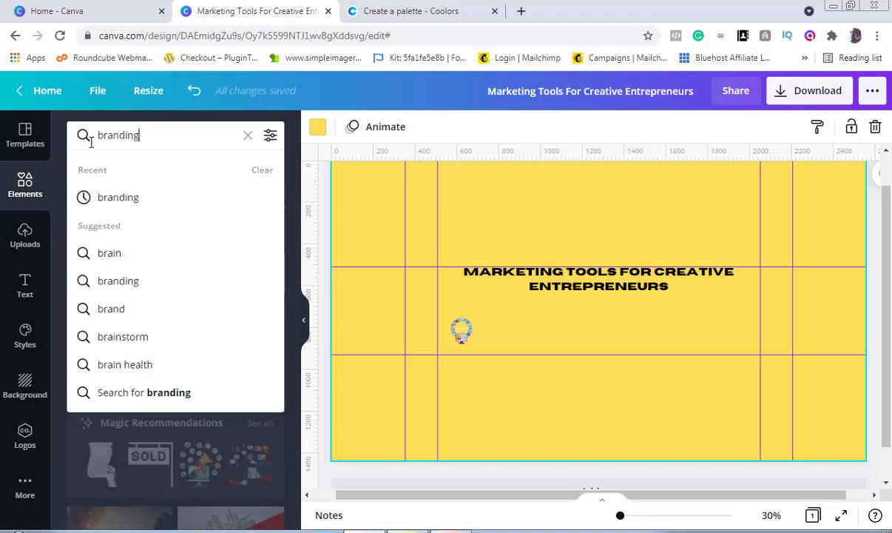
{"action": "left_click", "coordinate": [131, 199]}
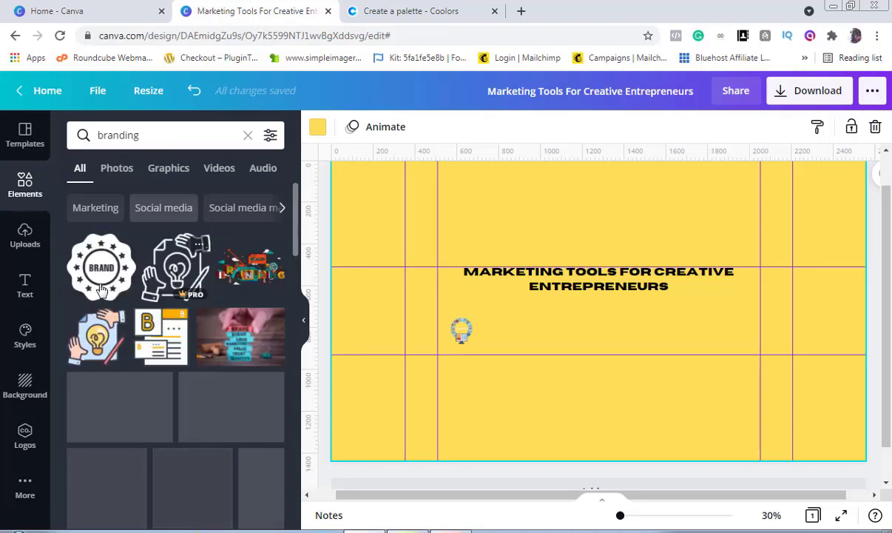
{"action": "left_click", "coordinate": [105, 268]}
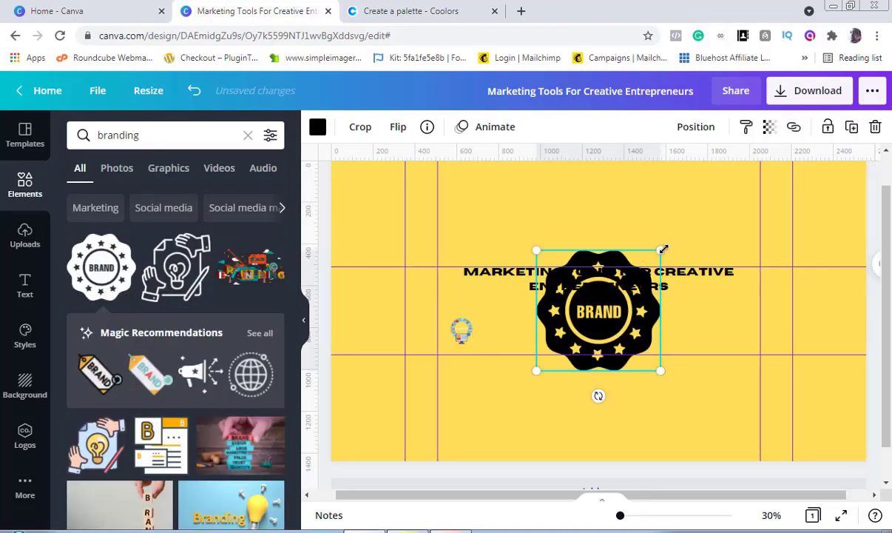
{"action": "left_click_drag", "start_coordinate": [655, 258], "coordinate": [566, 345]}
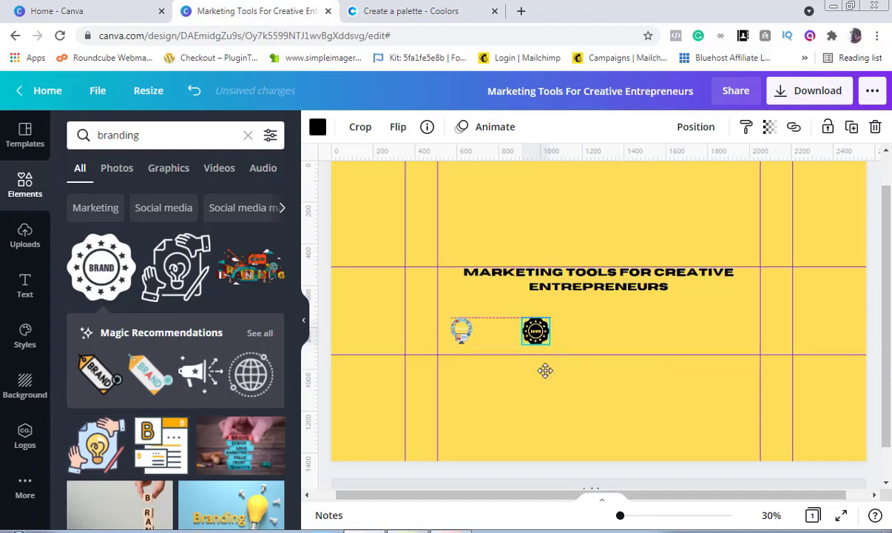
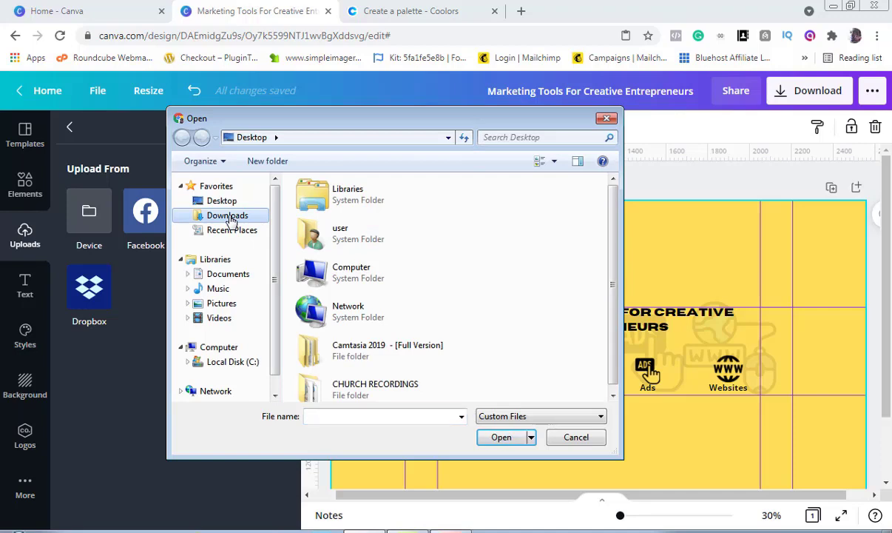
{"action": "left_click", "coordinate": [227, 216]}
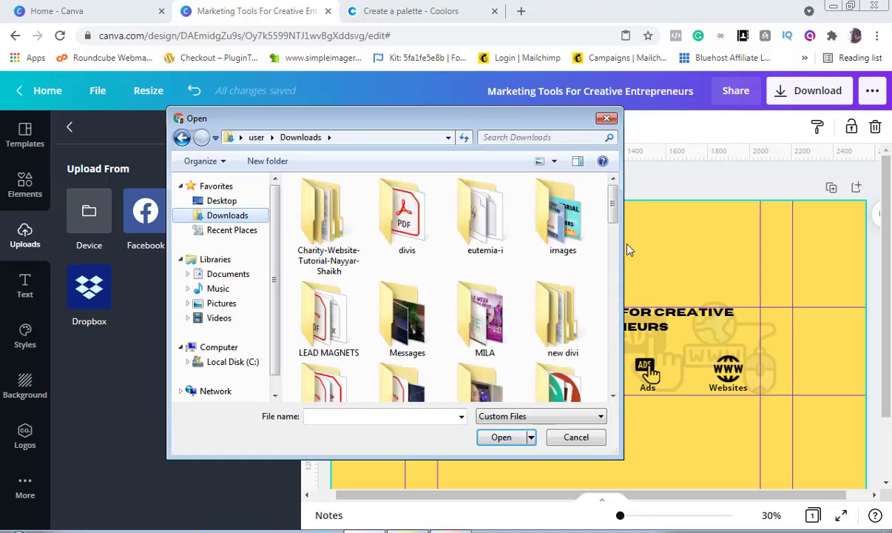
{"action": "mouse_move", "coordinate": [614, 220]}
{"action": "left_mouse_down"}
{"action": "mouse_move", "coordinate": [609, 386]}
{"action": "mouse_move", "coordinate": [599, 209]}
{"action": "mouse_move", "coordinate": [600, 222]}
{"action": "left_mouse_up"}
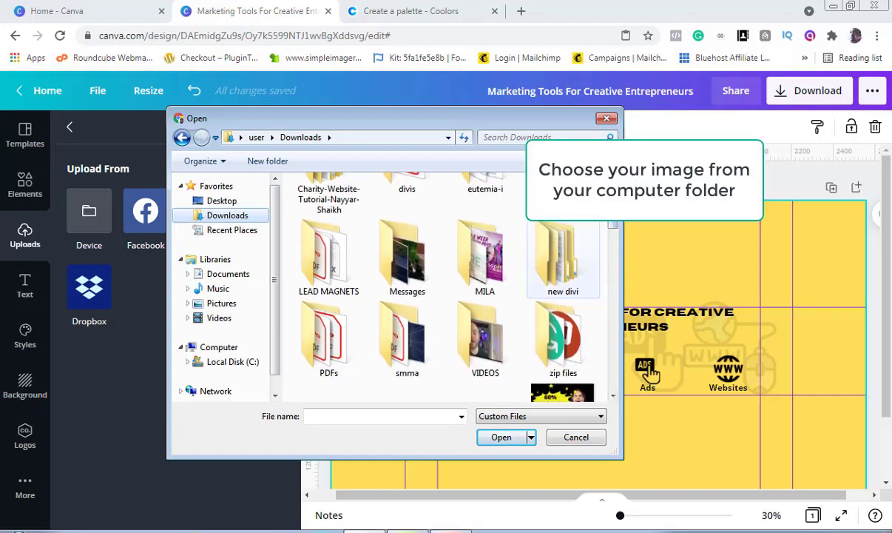
{"action": "left_click", "coordinate": [606, 118]}
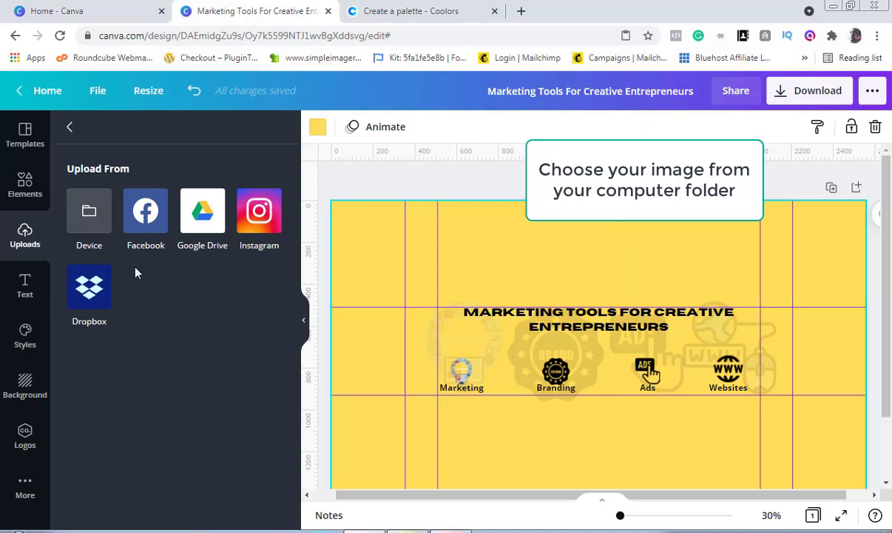
{"action": "left_click", "coordinate": [71, 129]}
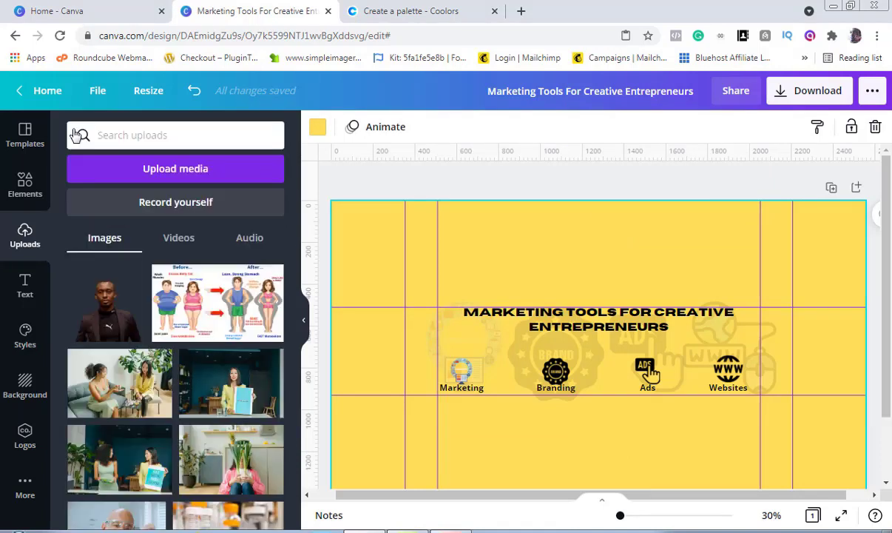
Step: Add the uploaded portrait of the man in a dark jacket and fit it at the page's left edge, above the lower horizontal guide
{"action": "left_click", "coordinate": [110, 318]}
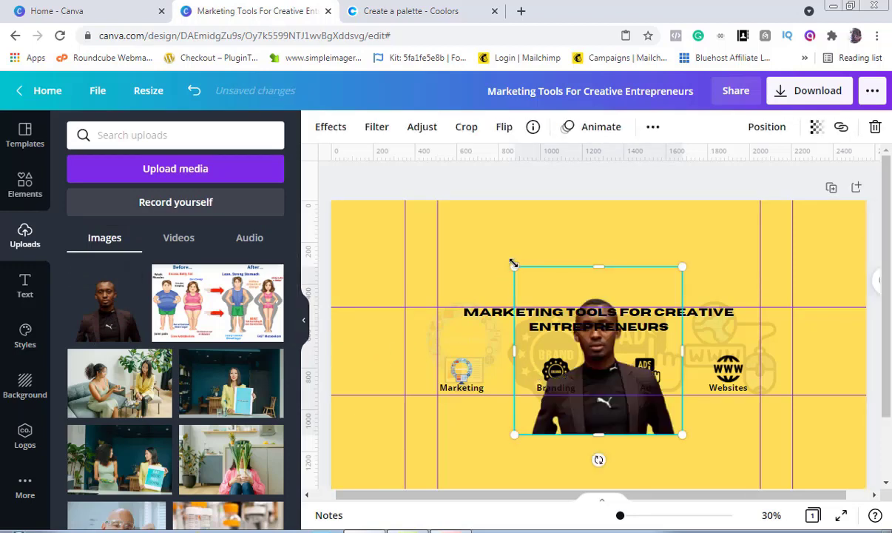
{"action": "left_click_drag", "start_coordinate": [516, 267], "coordinate": [590, 365]}
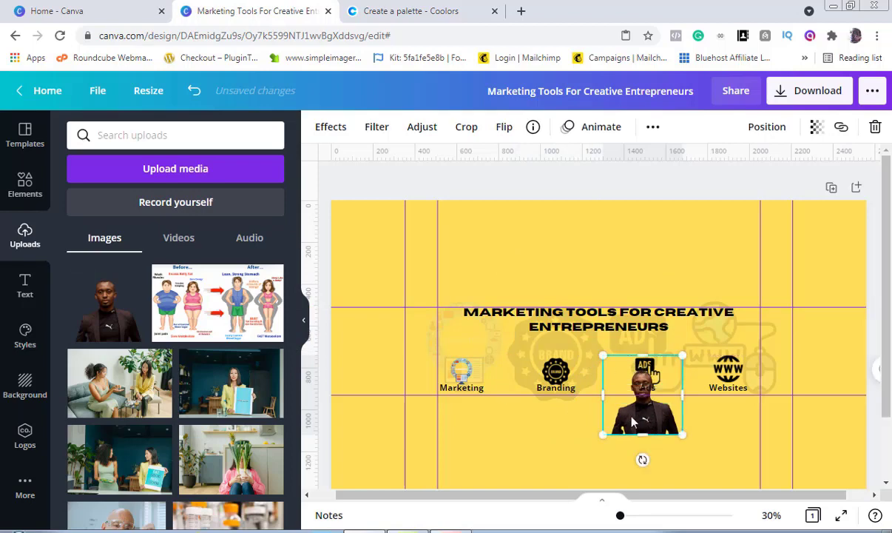
{"action": "left_click_drag", "start_coordinate": [633, 422], "coordinate": [373, 368]}
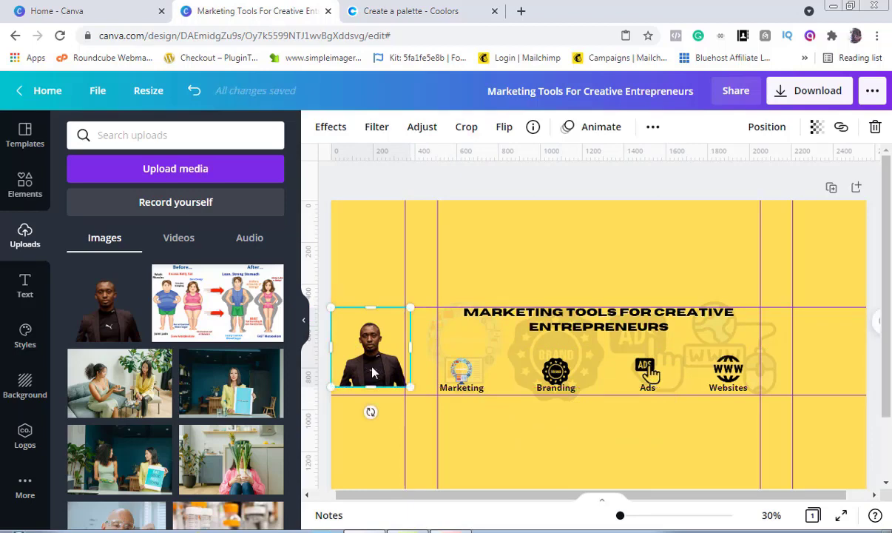
{"action": "left_click_drag", "start_coordinate": [372, 372], "coordinate": [370, 371]}
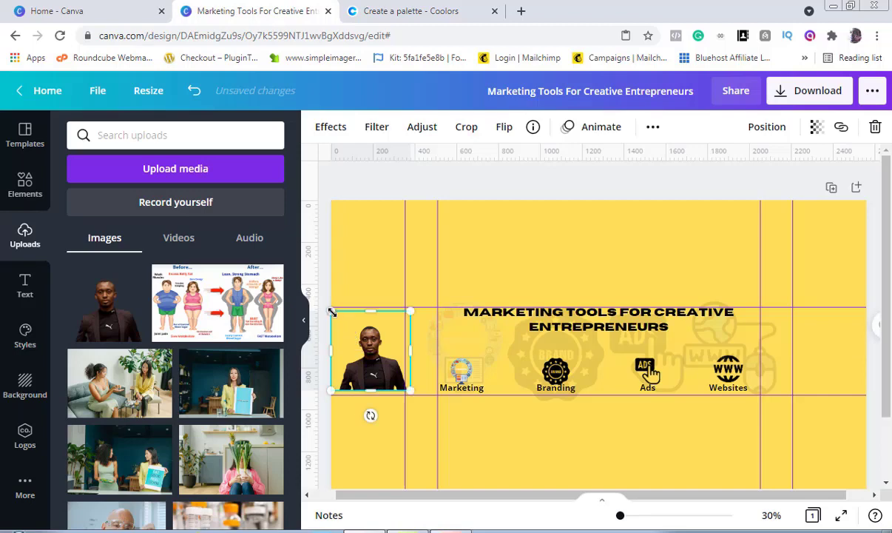
{"action": "left_click_drag", "start_coordinate": [332, 312], "coordinate": [405, 299]}
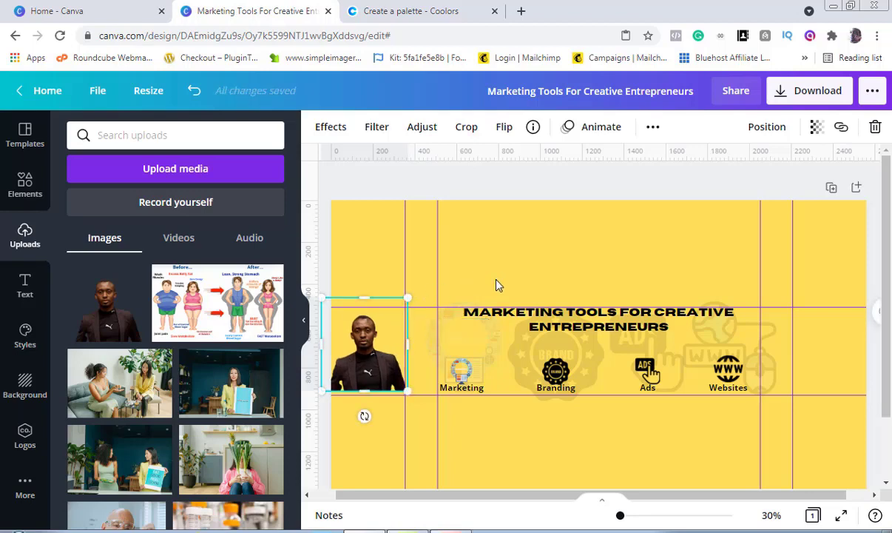
{"action": "left_click", "coordinate": [497, 285]}
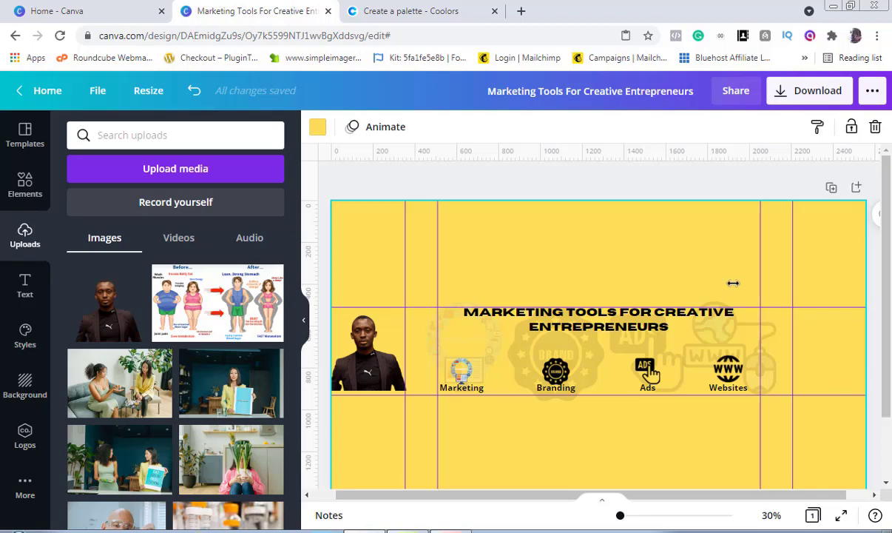
Step: Search the elements for "arrow", add the white looping hand-drawn arrow, and move it above the heading's right half
{"action": "left_click", "coordinate": [26, 189]}
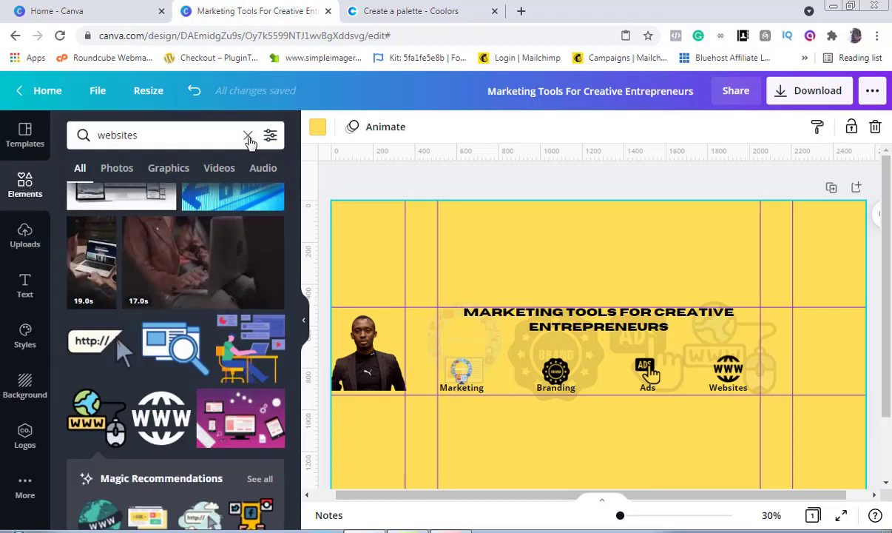
{"action": "left_click", "coordinate": [248, 138]}
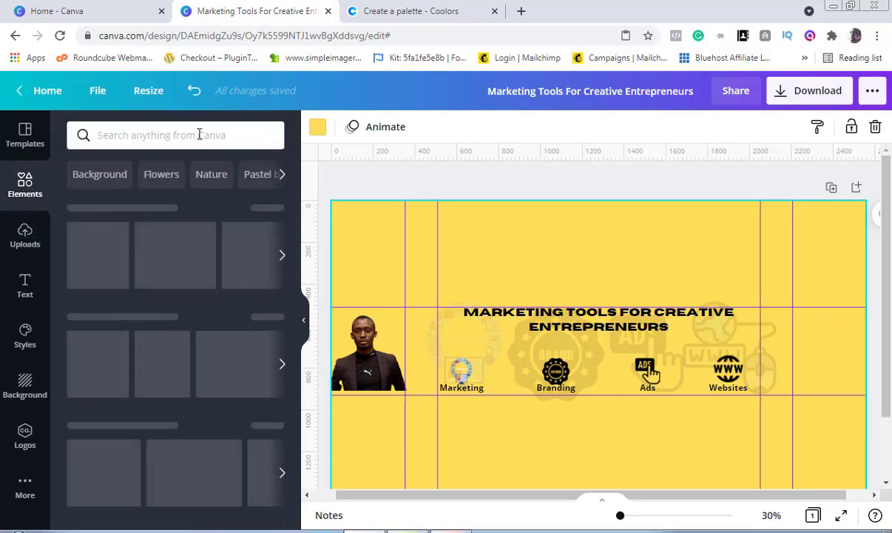
{"action": "type", "text": "arrow"}
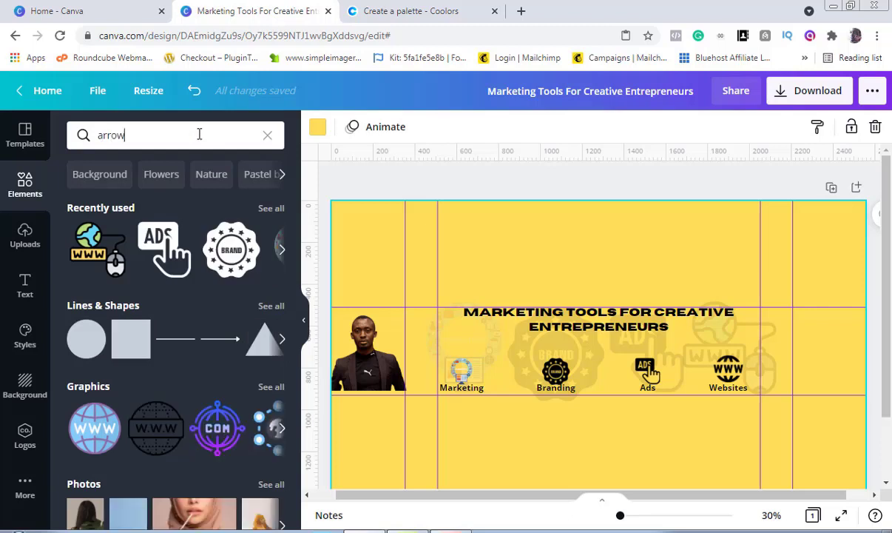
{"action": "key", "text": "Return"}
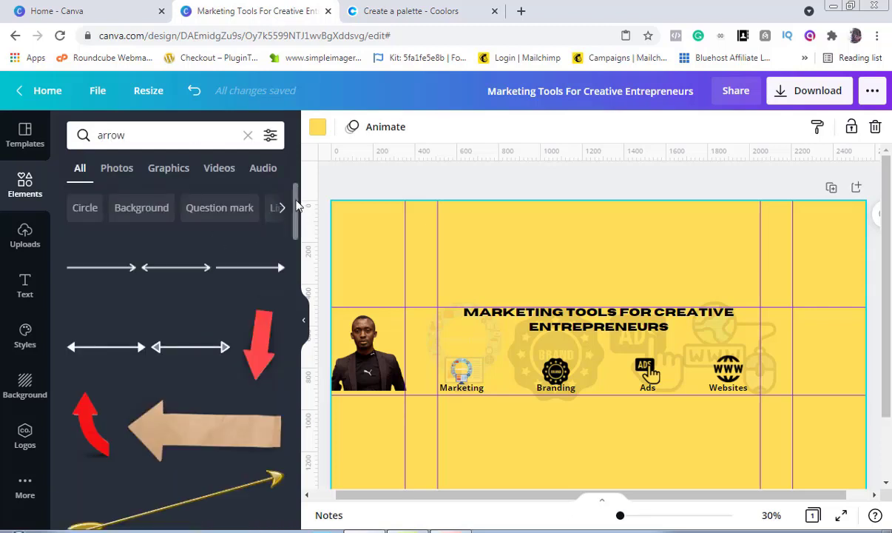
{"action": "scroll", "coordinate": [296, 217], "scroll_direction": "down", "scroll_amount": 2}
{"action": "left_click_drag", "start_coordinate": [295, 213], "coordinate": [293, 380]}
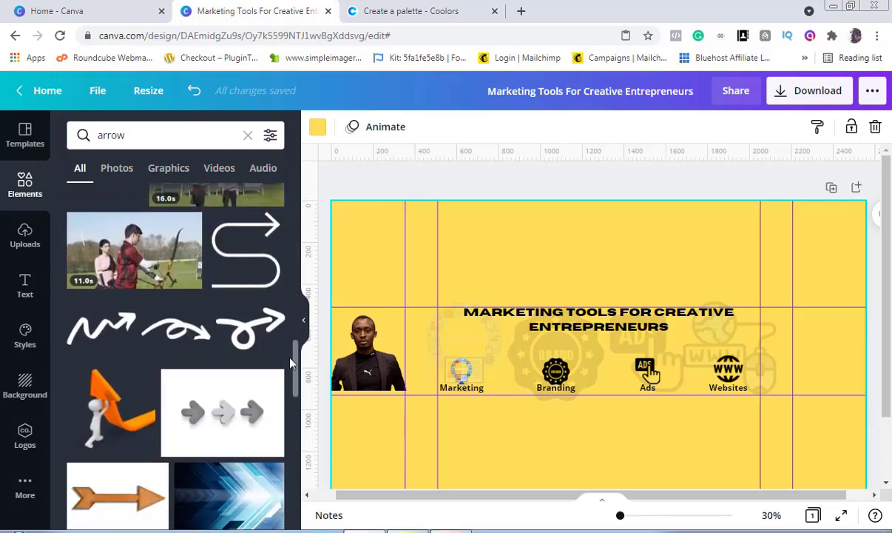
{"action": "left_click", "coordinate": [194, 335]}
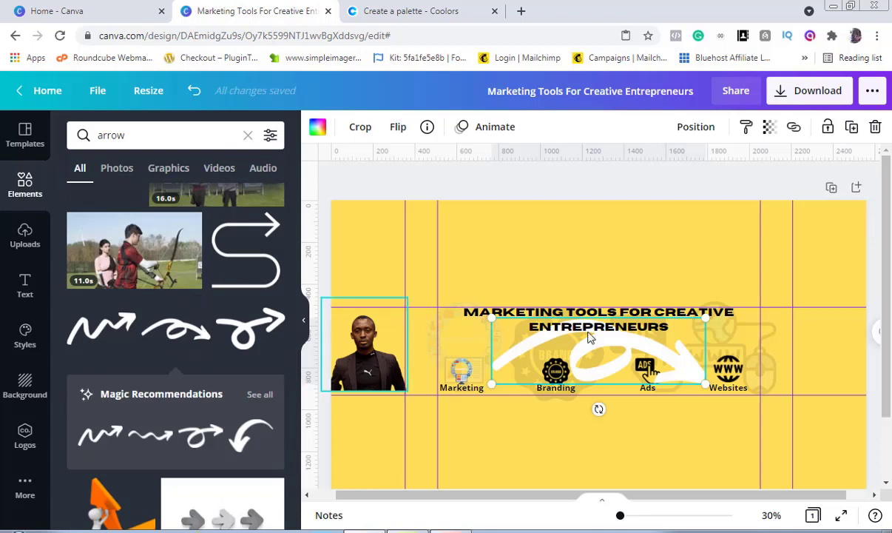
{"action": "mouse_move", "coordinate": [595, 332]}
{"action": "left_mouse_down"}
{"action": "mouse_move", "coordinate": [678, 290]}
{"action": "mouse_move", "coordinate": [678, 268]}
{"action": "left_mouse_up"}
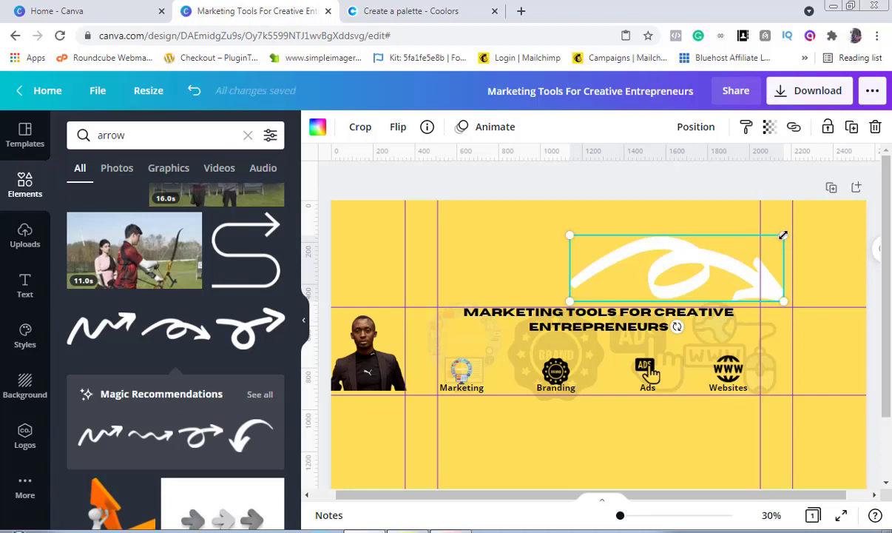
Step: Shrink the white arrow and move it beside the heading's right end, just below the upper horizontal guide
{"action": "mouse_move", "coordinate": [766, 247]}
{"action": "left_mouse_down"}
{"action": "mouse_move", "coordinate": [711, 270]}
{"action": "mouse_move", "coordinate": [825, 333]}
{"action": "left_mouse_up"}
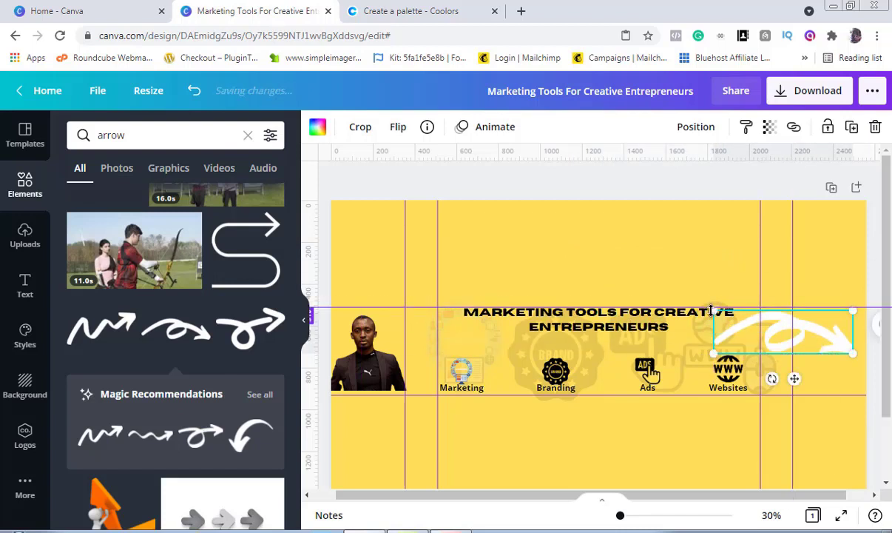
{"action": "left_click_drag", "start_coordinate": [721, 313], "coordinate": [733, 318]}
{"action": "left_click_drag", "start_coordinate": [818, 495], "coordinate": [842, 499]}
{"action": "left_click", "coordinate": [450, 531]}
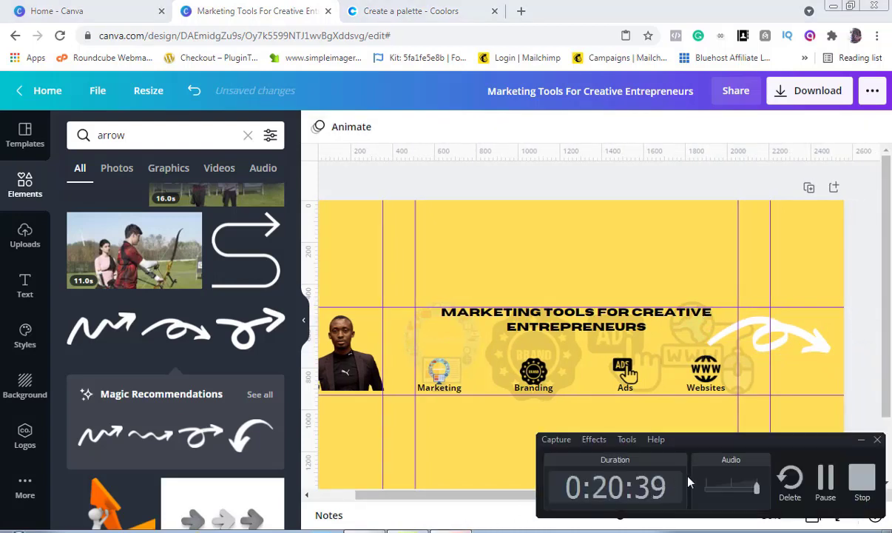
{"action": "left_click", "coordinate": [830, 479]}
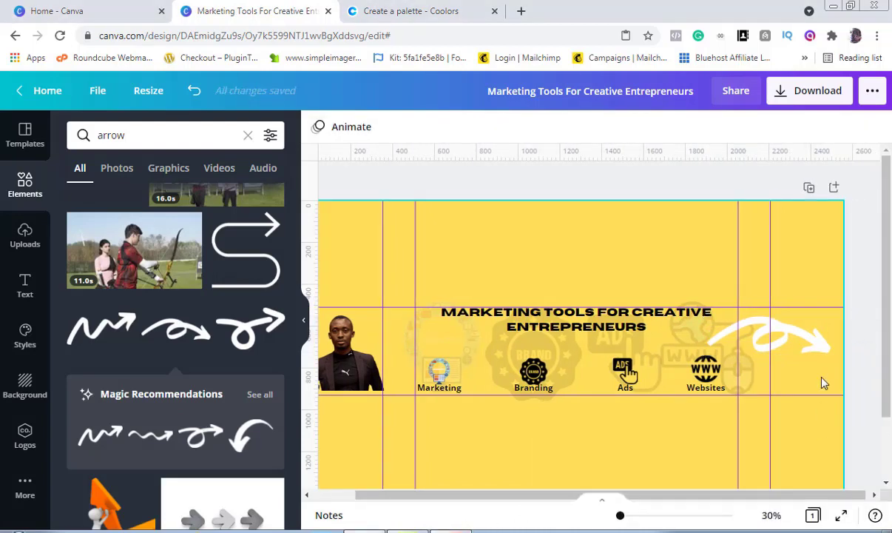
Step: Flip the white arrow horizontally so its head points down toward the Websites icon, keeping its original vertical orientation
{"action": "left_click", "coordinate": [788, 337]}
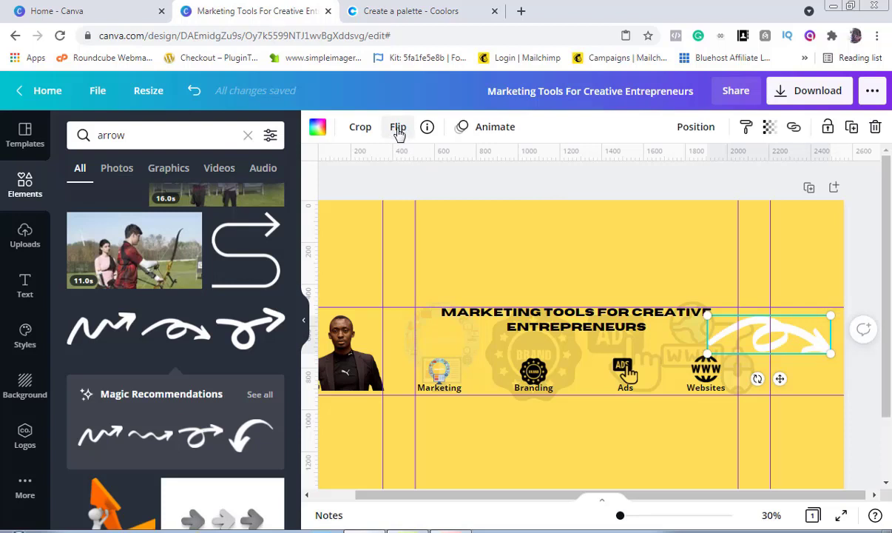
{"action": "left_click", "coordinate": [398, 129]}
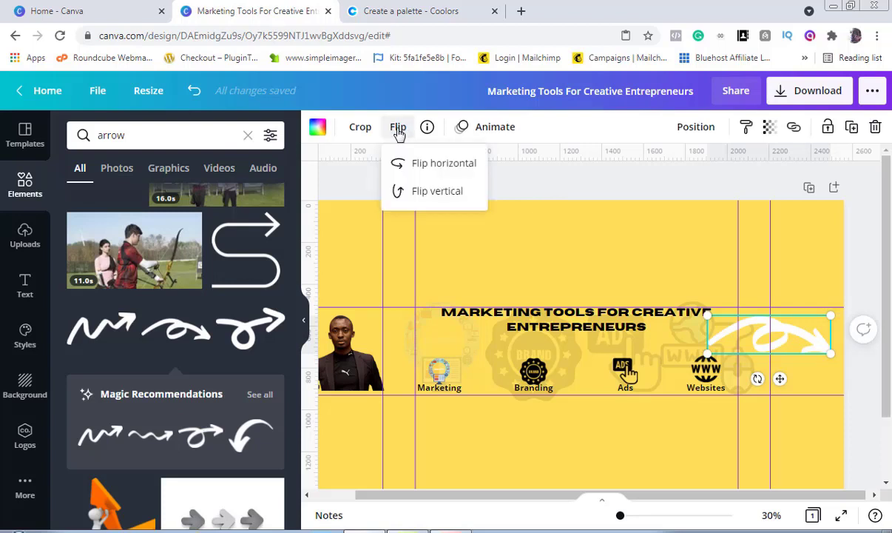
{"action": "left_click", "coordinate": [420, 169]}
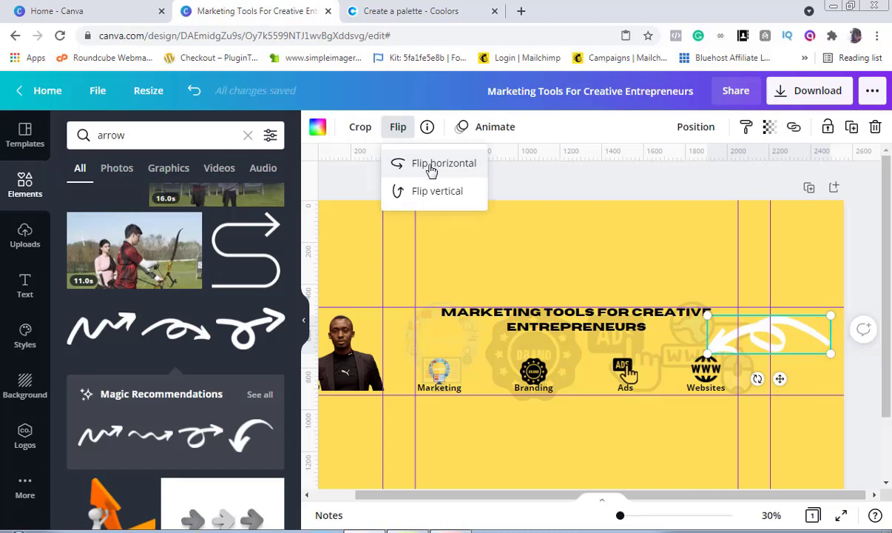
{"action": "left_click", "coordinate": [440, 199]}
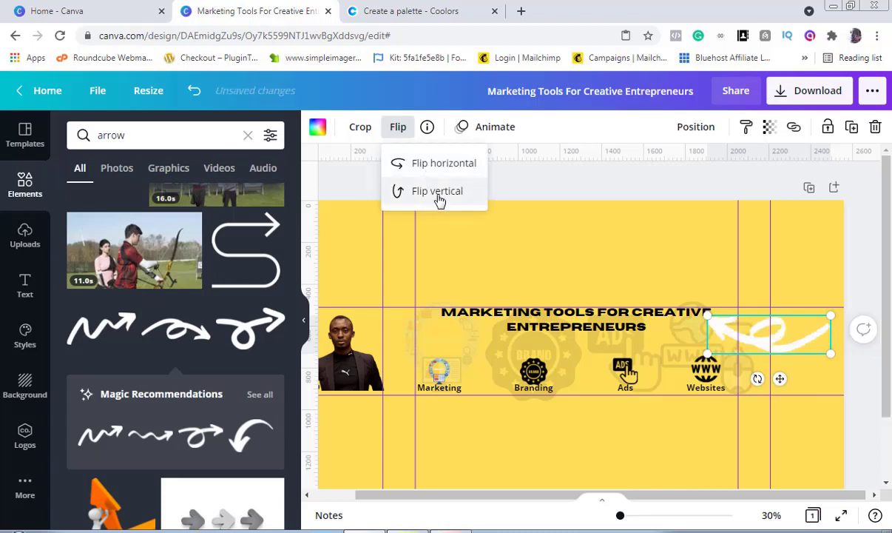
{"action": "left_click", "coordinate": [438, 194]}
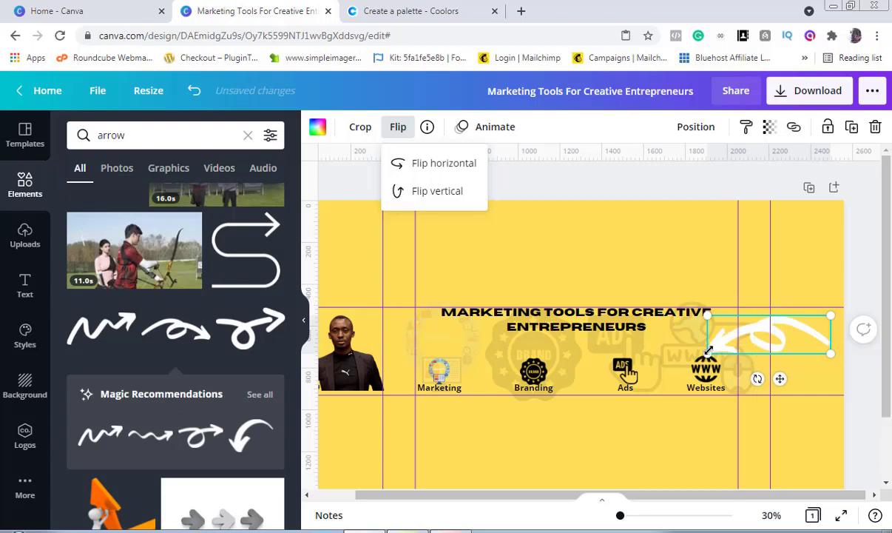
Step: Shrink the arrow further, move it past the outer right guide, and rotate it to point steeply down and left
{"action": "left_click_drag", "start_coordinate": [709, 350], "coordinate": [739, 344]}
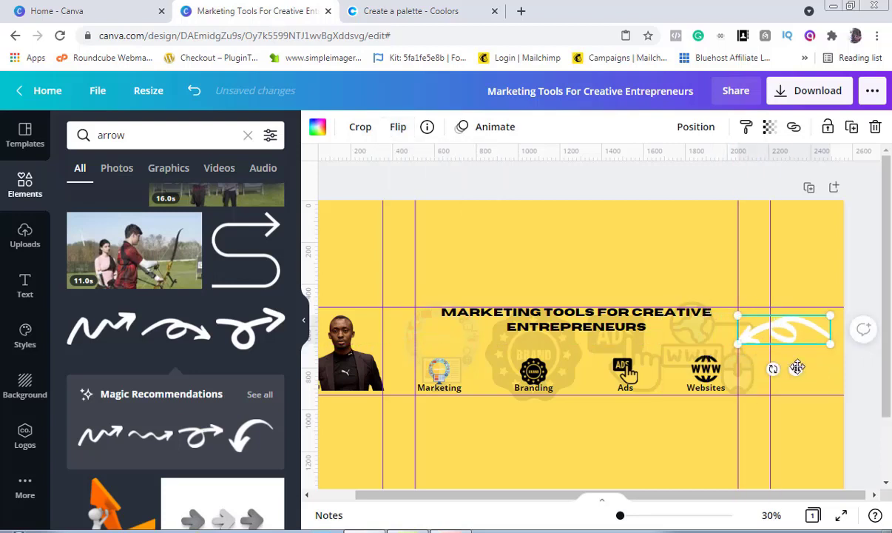
{"action": "left_click_drag", "start_coordinate": [774, 369], "coordinate": [813, 333]}
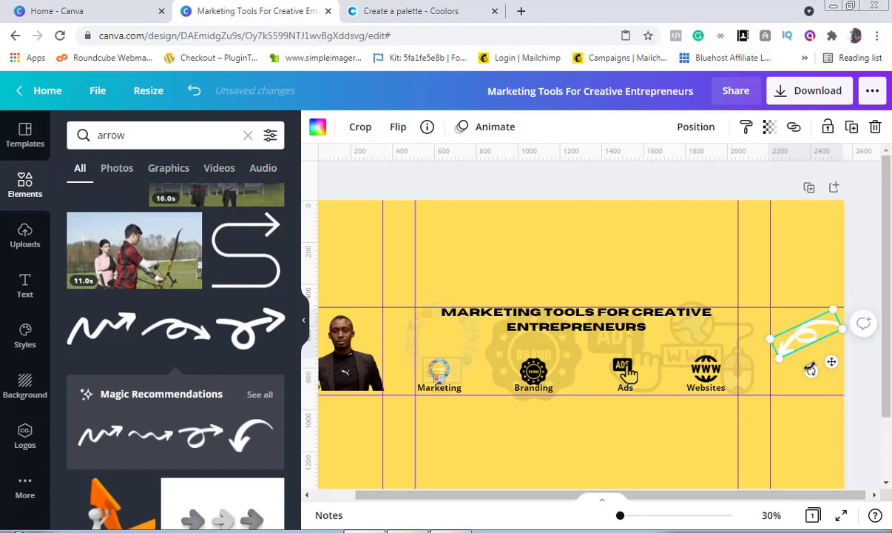
{"action": "left_click_drag", "start_coordinate": [811, 371], "coordinate": [817, 373]}
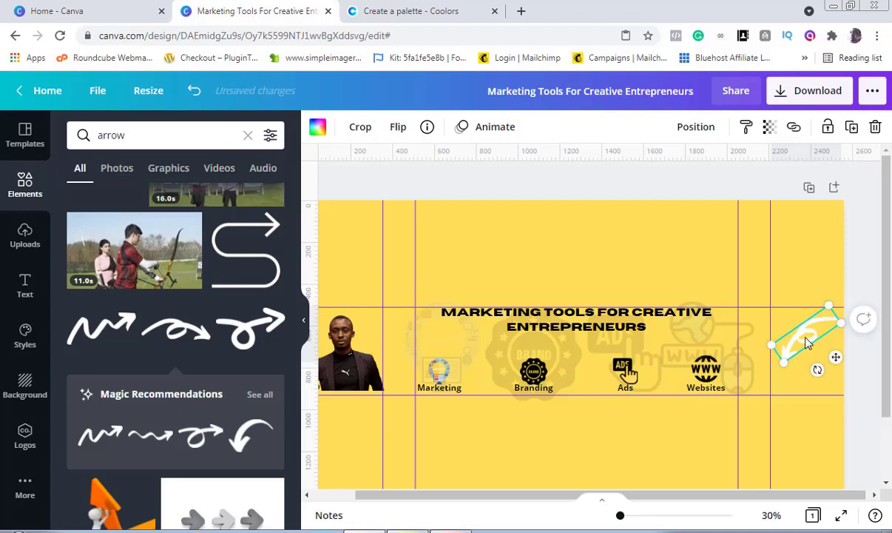
{"action": "left_click_drag", "start_coordinate": [806, 341], "coordinate": [808, 337]}
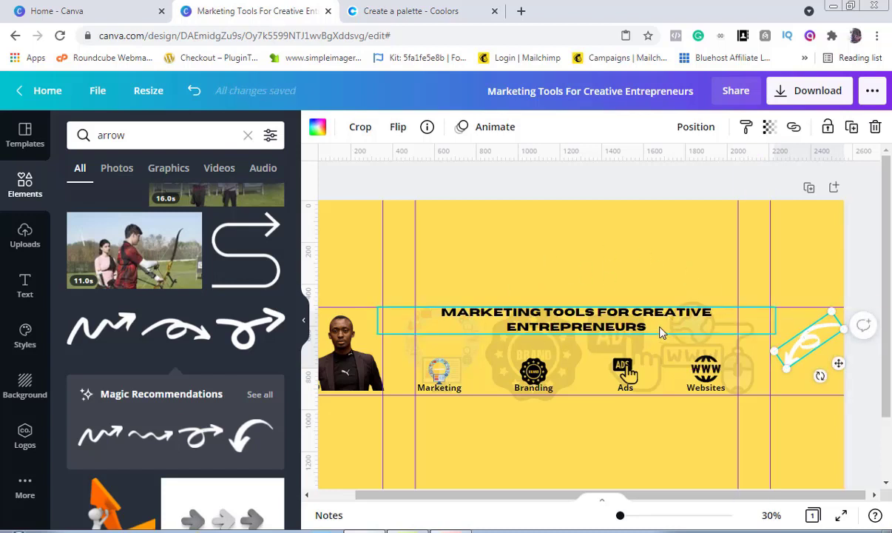
Step: Preview the channel art in full screen, and hide both the rulers and the guides in the editor
{"action": "left_click", "coordinate": [842, 520]}
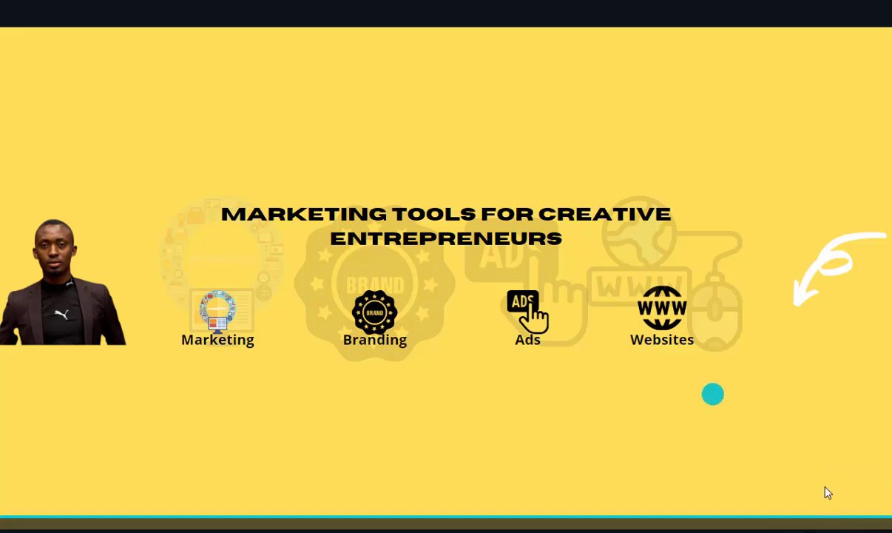
{"action": "key", "text": "Escape"}
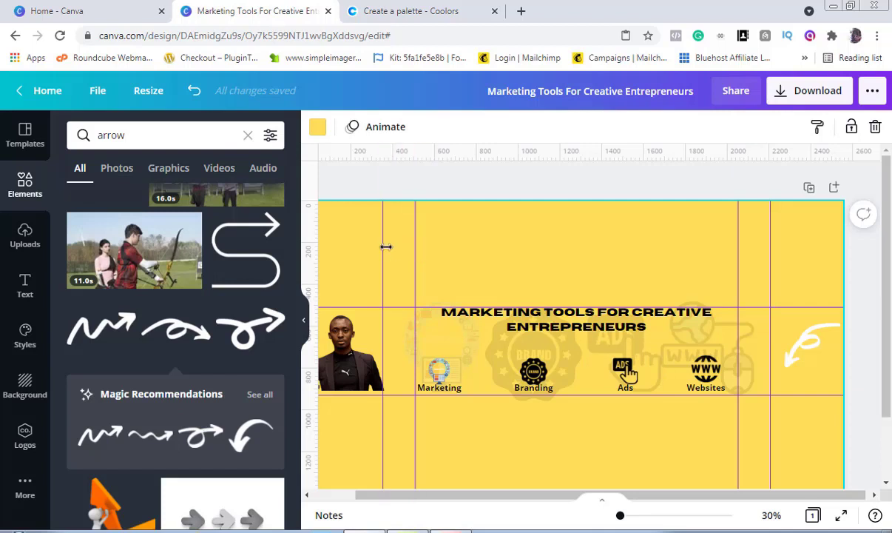
{"action": "left_click", "coordinate": [99, 92]}
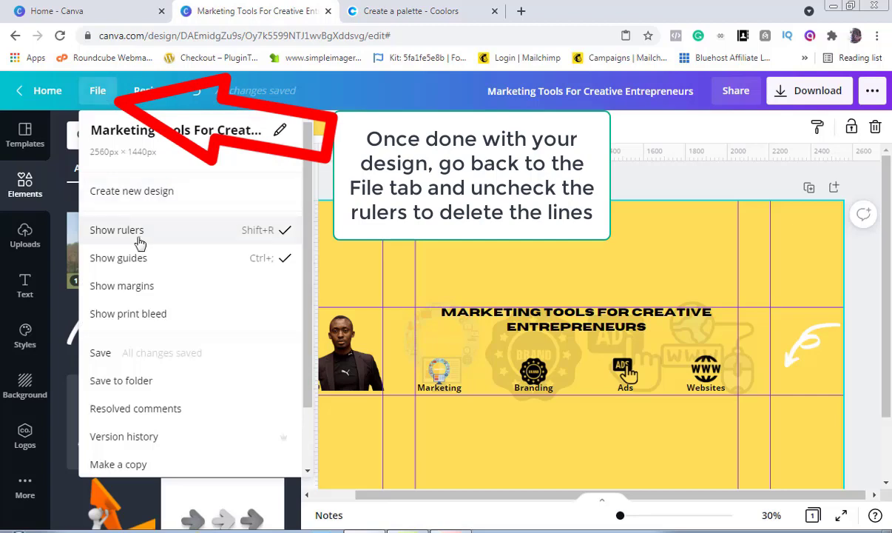
{"action": "left_click", "coordinate": [251, 238]}
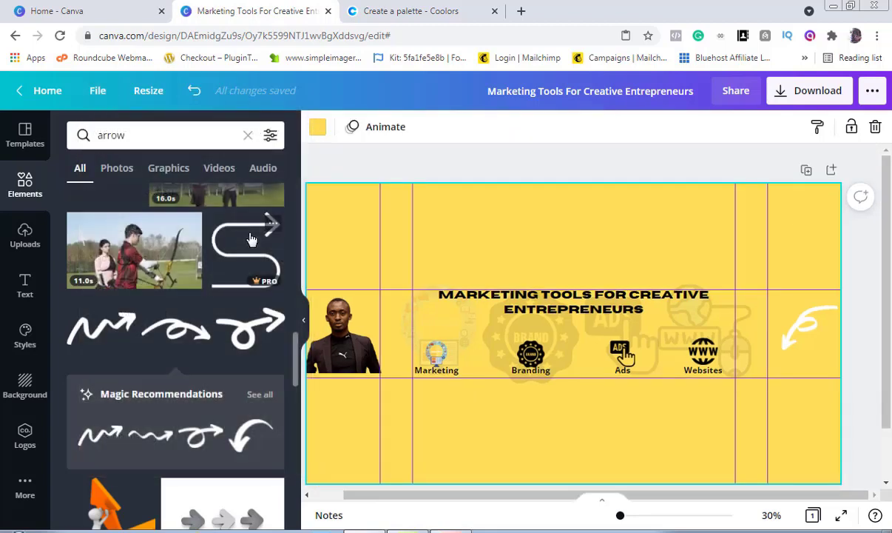
{"action": "left_click", "coordinate": [99, 92]}
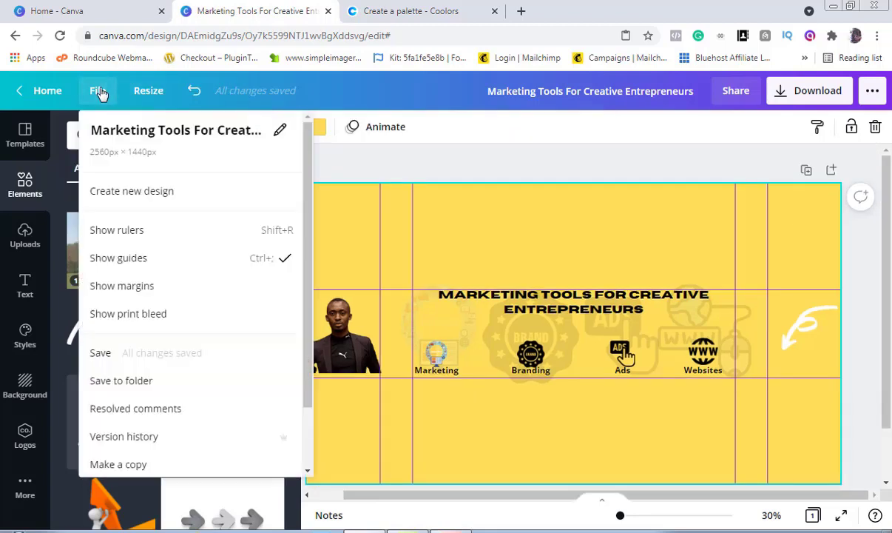
{"action": "left_click", "coordinate": [270, 259]}
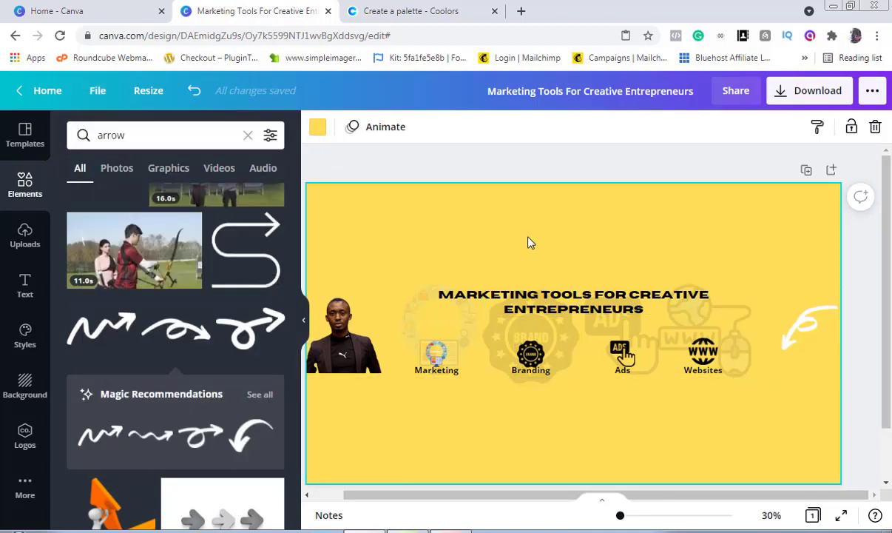
Step: Search the elements for "marketing" and add the colourful graphic of a hand holding a megaphone out of a monitor
{"action": "left_click", "coordinate": [370, 334]}
{"action": "left_click", "coordinate": [437, 326]}
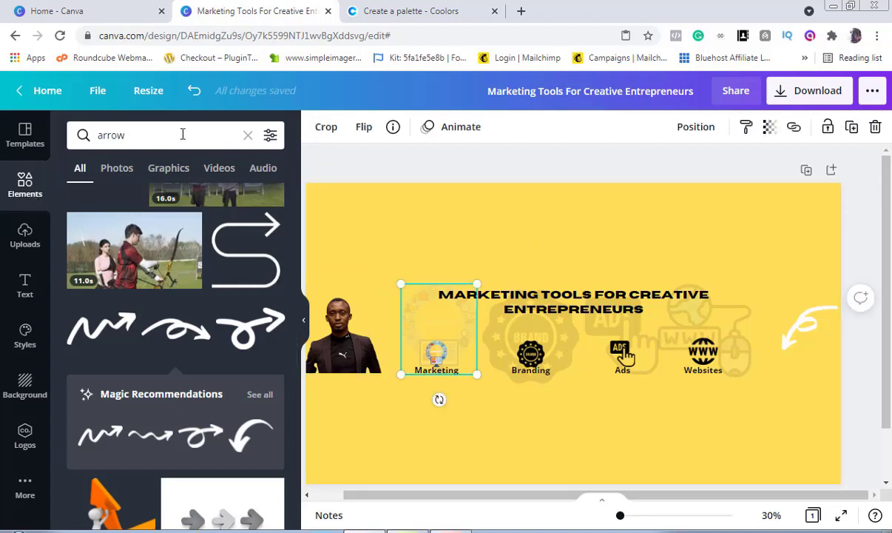
{"action": "left_click", "coordinate": [249, 137]}
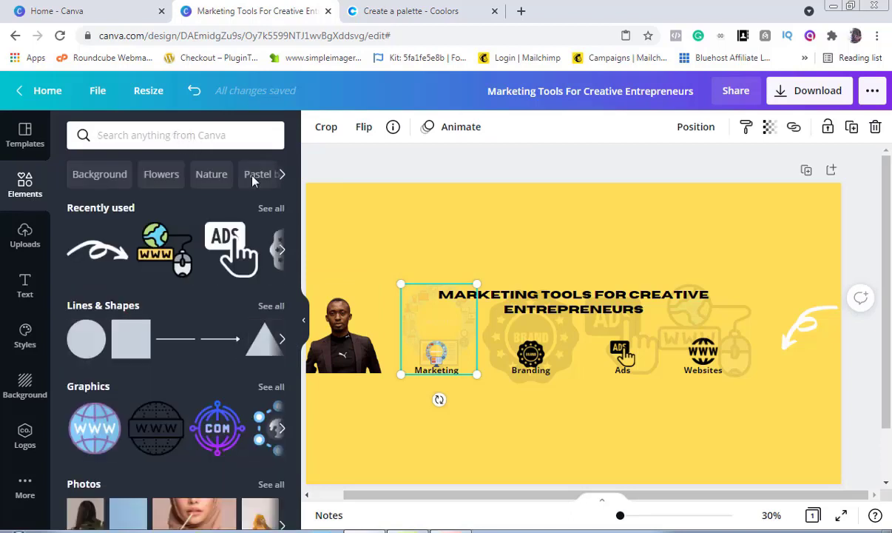
{"action": "mouse_move", "coordinate": [294, 231]}
{"action": "left_mouse_down"}
{"action": "mouse_move", "coordinate": [302, 310]}
{"action": "mouse_move", "coordinate": [289, 213]}
{"action": "left_mouse_up"}
{"action": "left_click", "coordinate": [157, 139]}
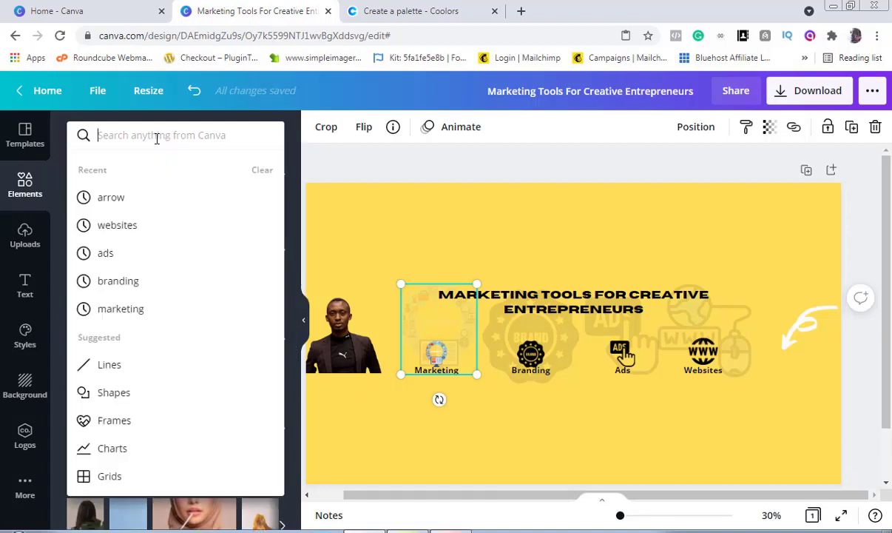
{"action": "type", "text": "marketing"}
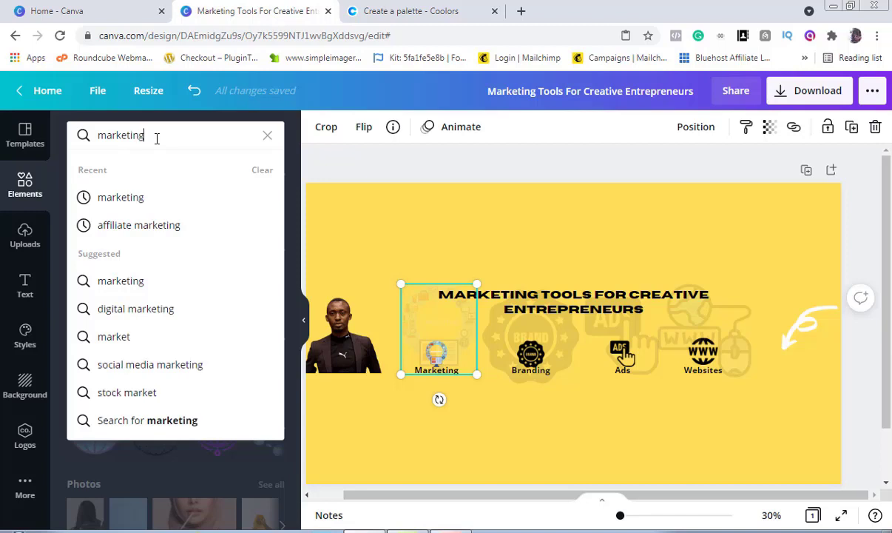
{"action": "key", "text": "Return"}
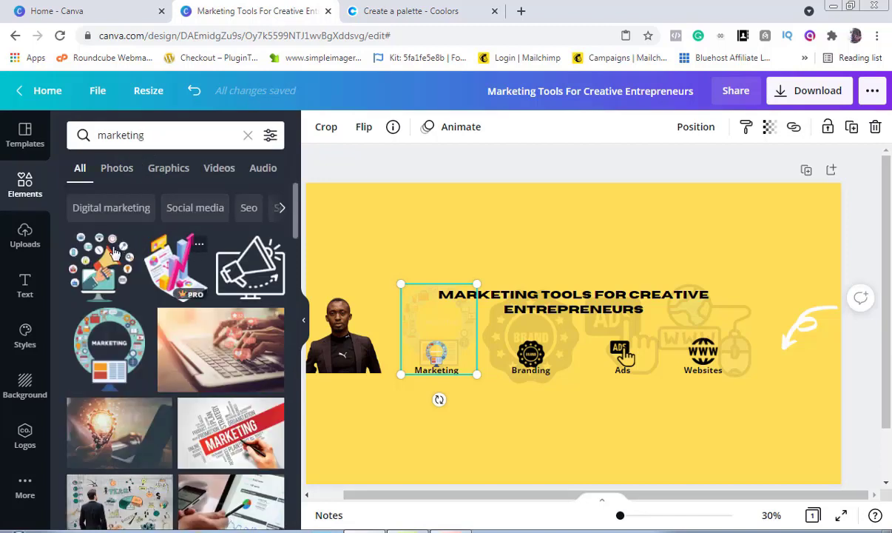
{"action": "left_click", "coordinate": [100, 263]}
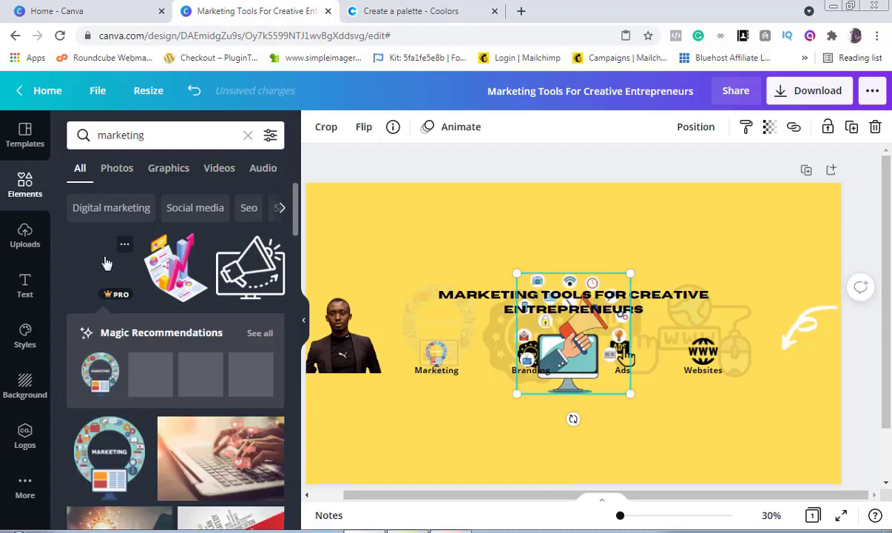